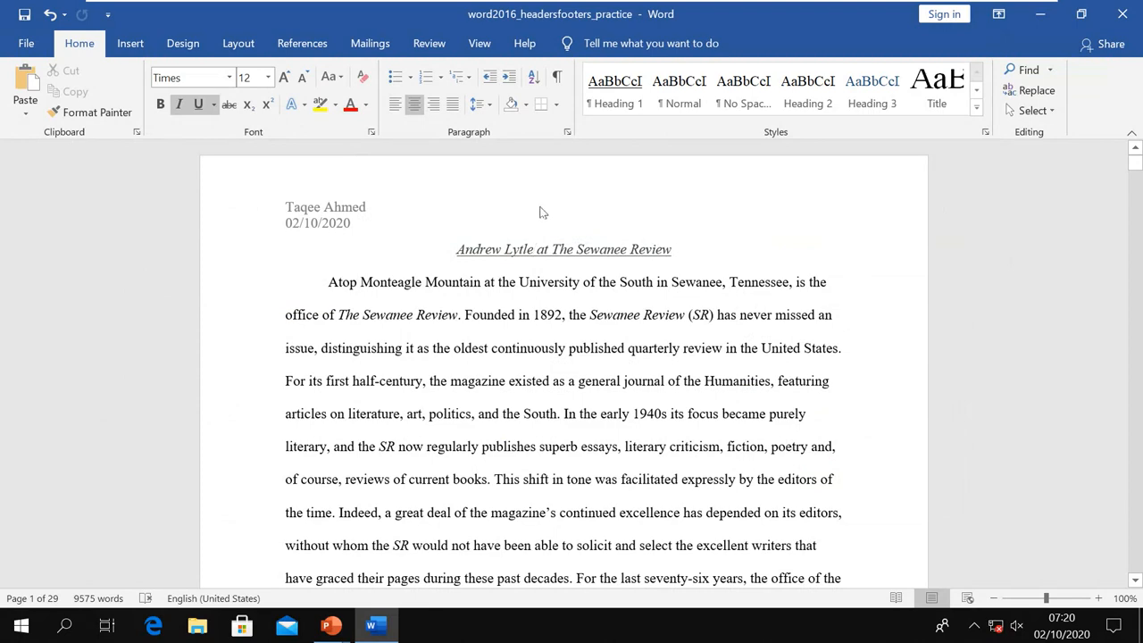
Inspect the existing author-and-date header, then return to the document body
double_click(542, 200)
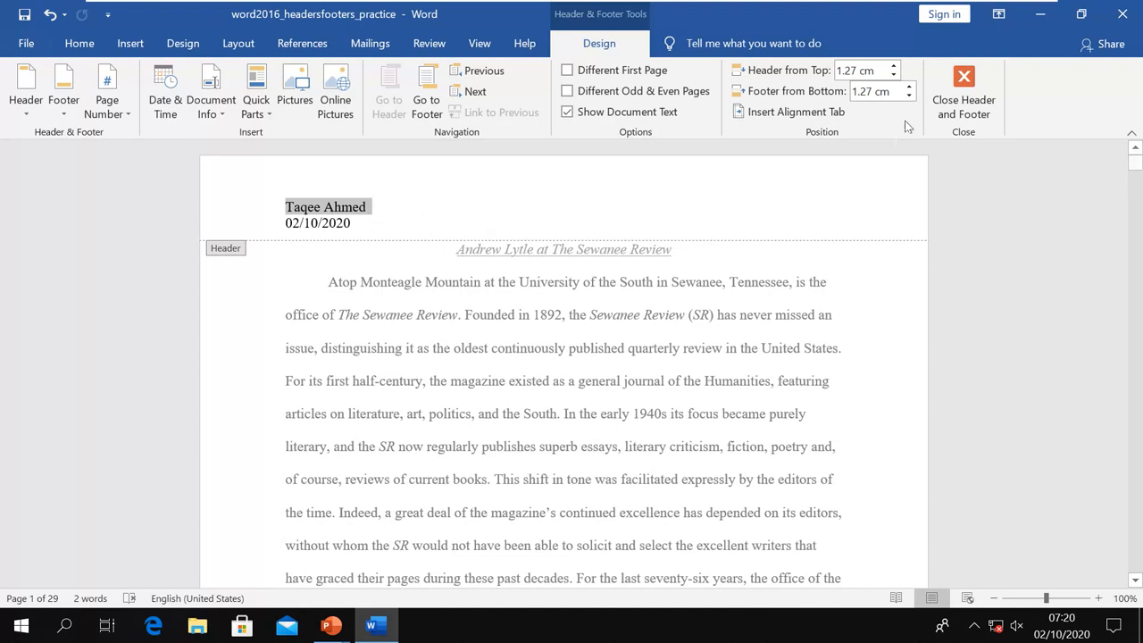
click(962, 98)
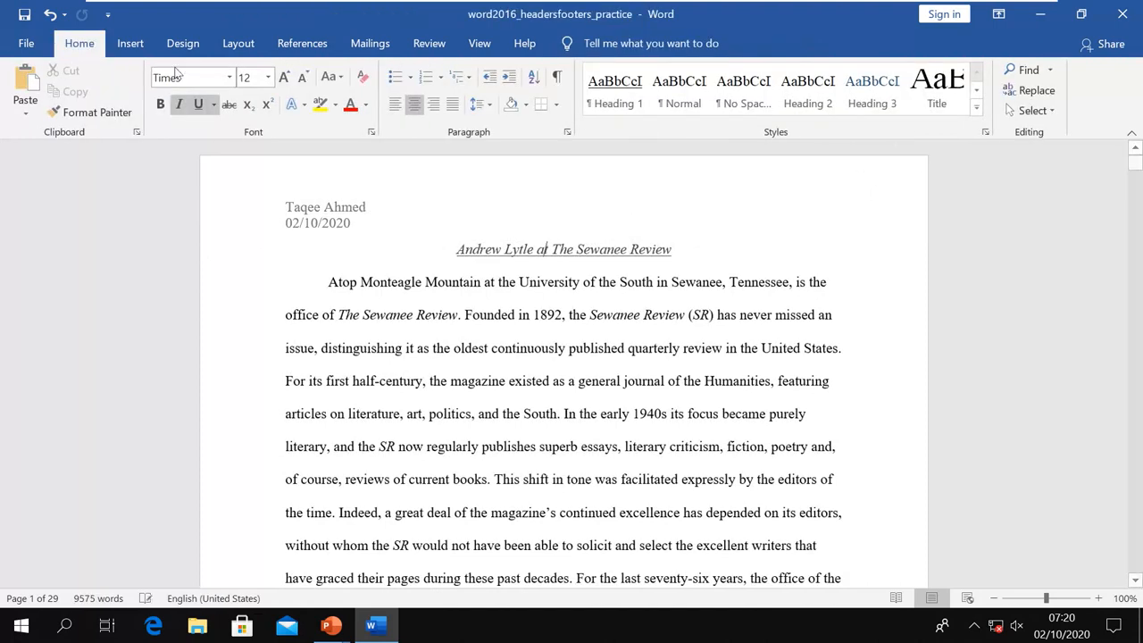
click(130, 45)
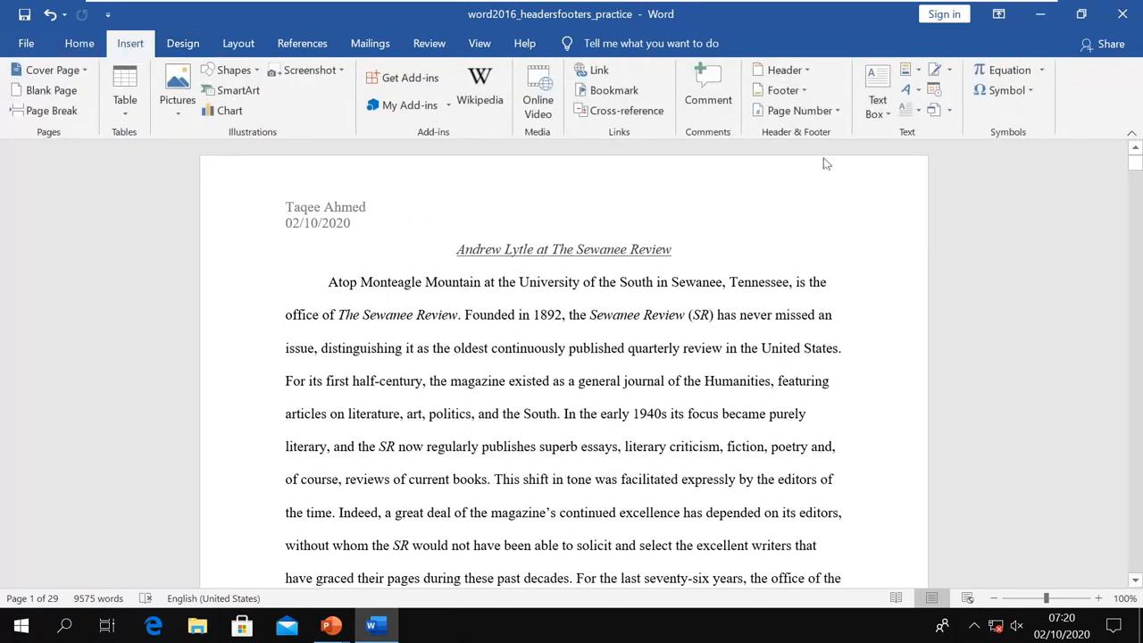
Browse the built-in Header gallery down to the Sideline design
click(804, 70)
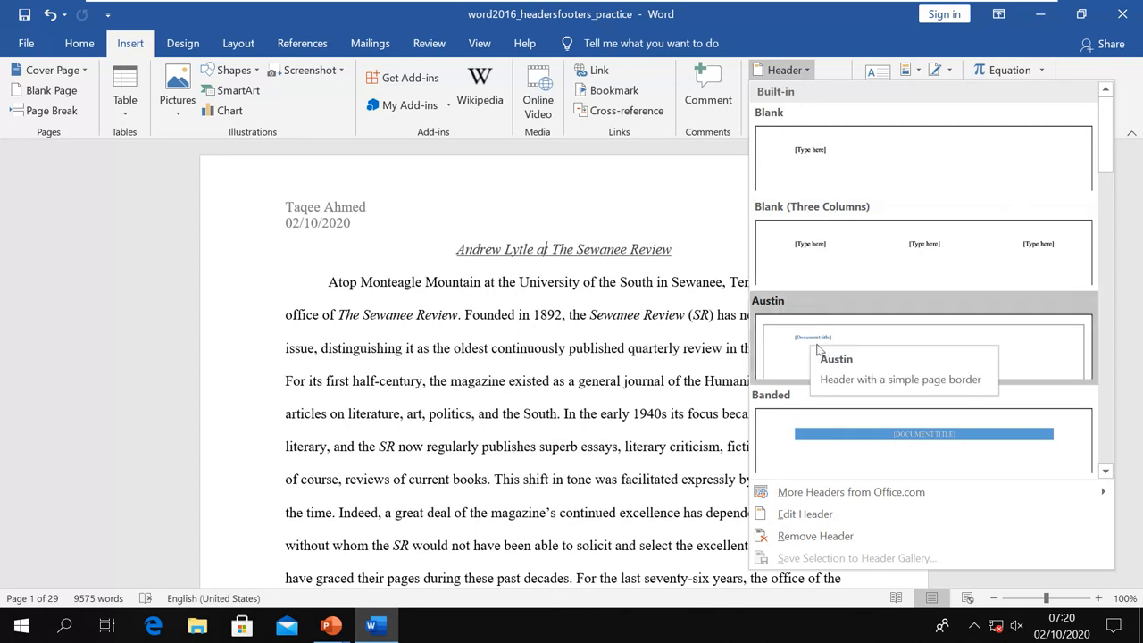
scroll(841, 412, down, 3)
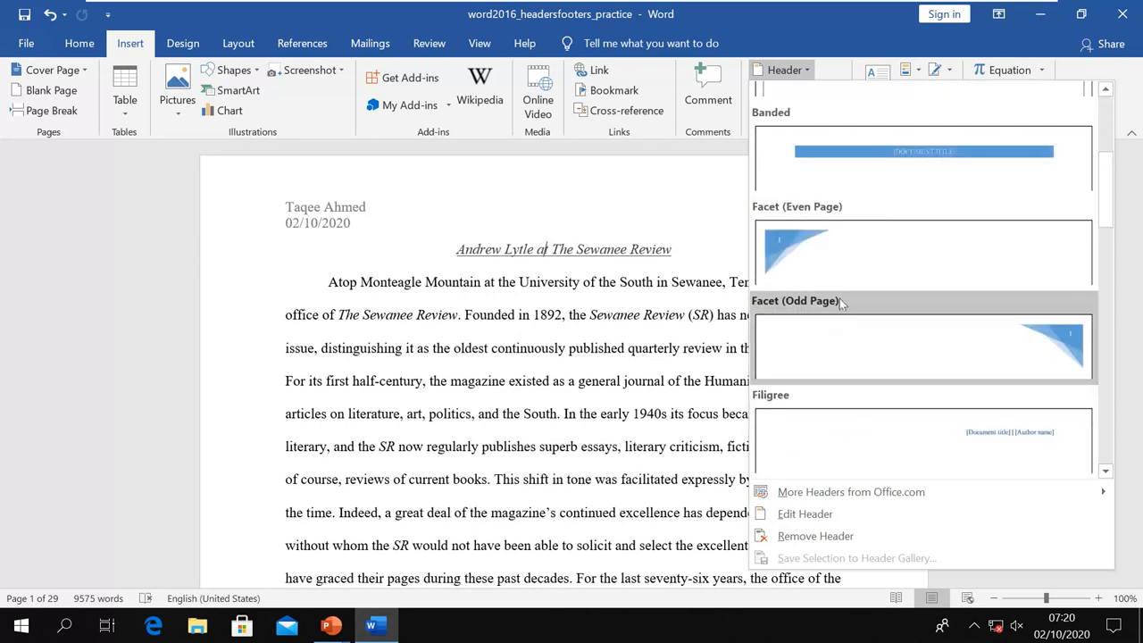
scroll(852, 406, down, 3)
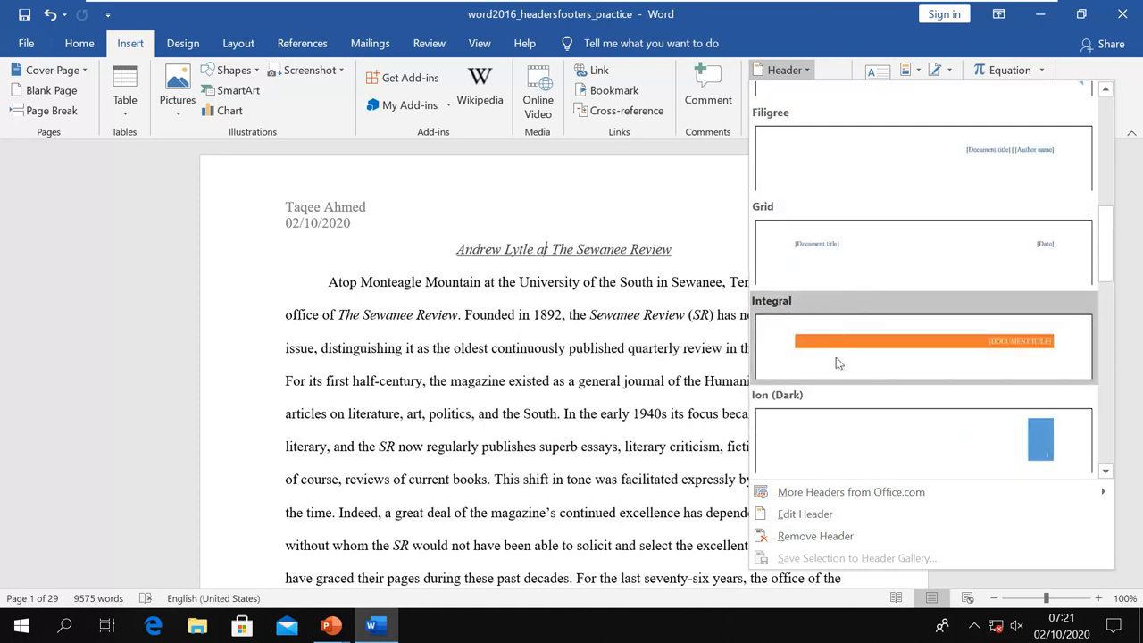
scroll(837, 356, down, 3)
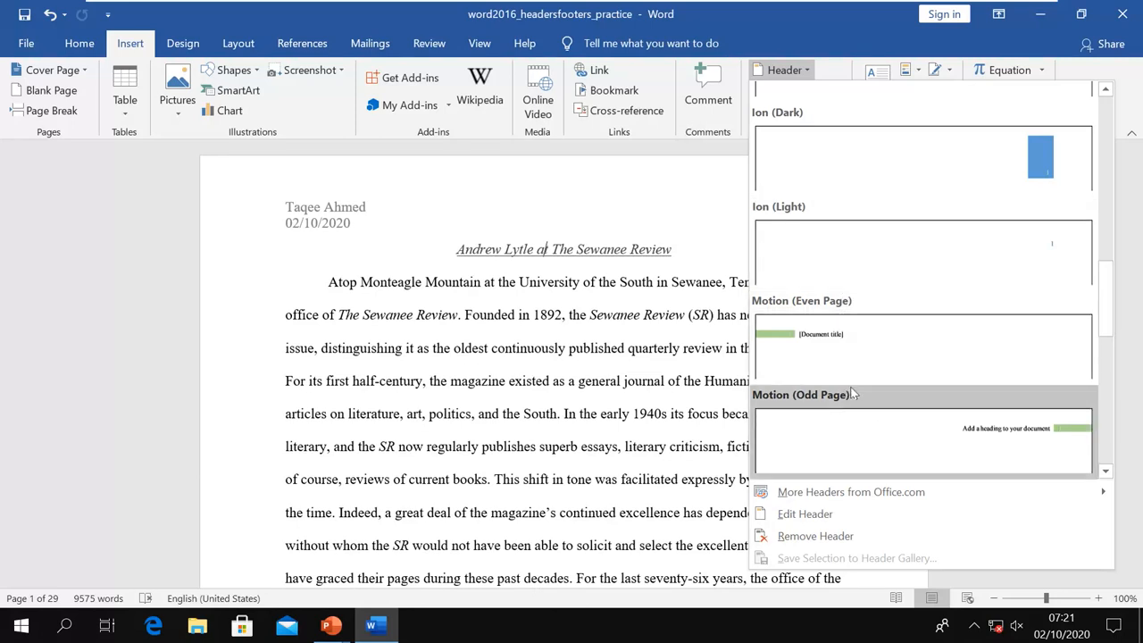
scroll(860, 365, down, 3)
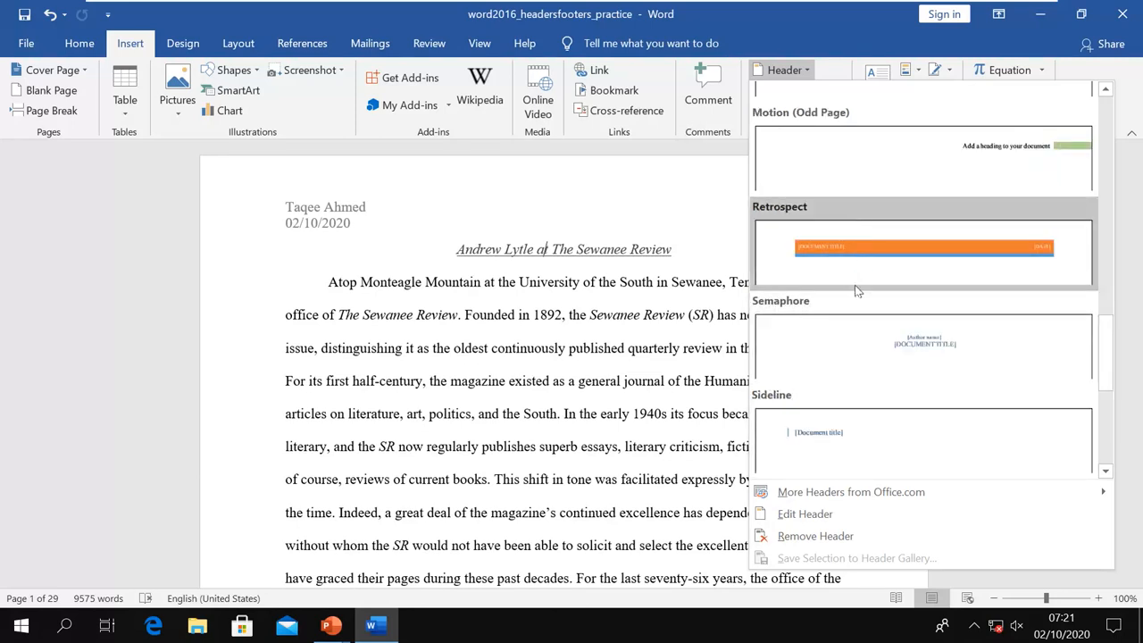
scroll(860, 329, down, 3)
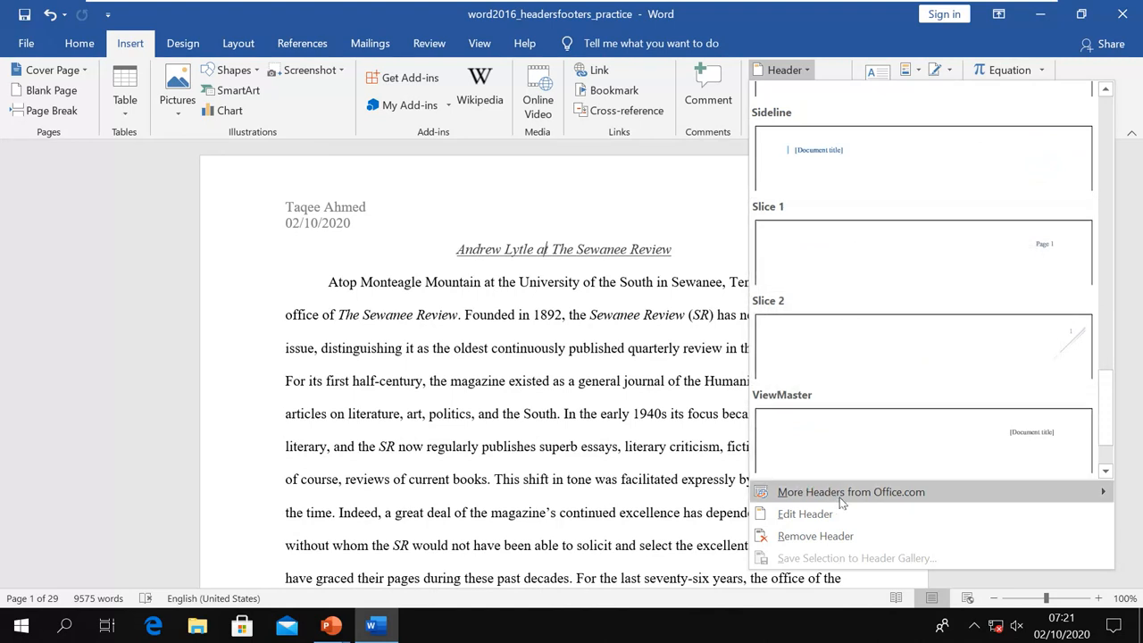
mouse_move(879, 502)
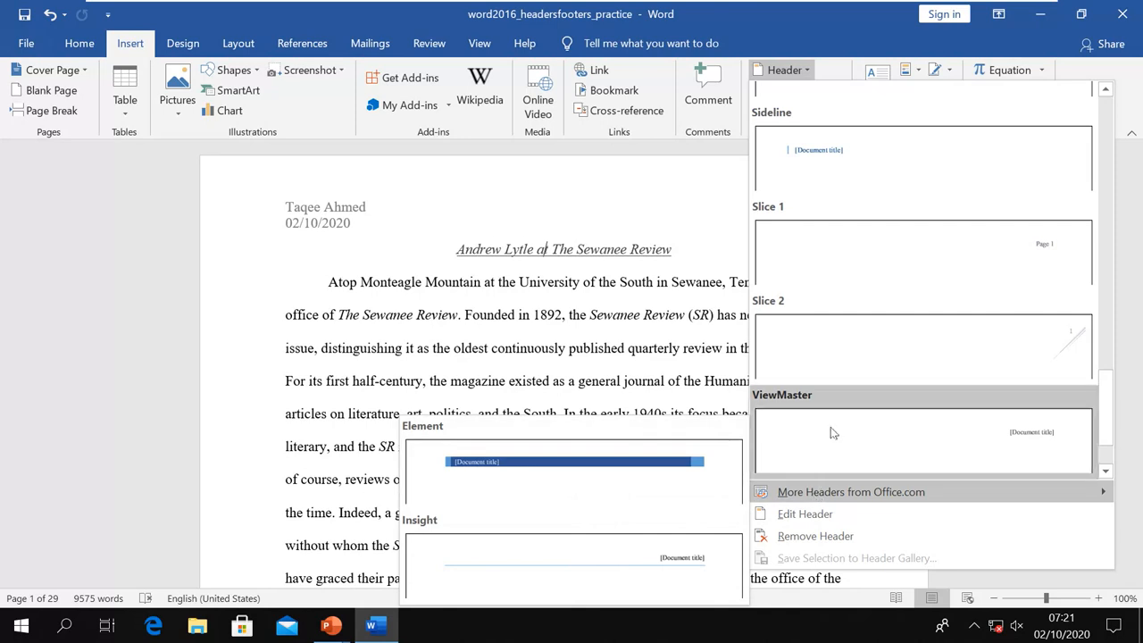
Insert the Sideline header and select its [Document title] placeholder text
click(848, 163)
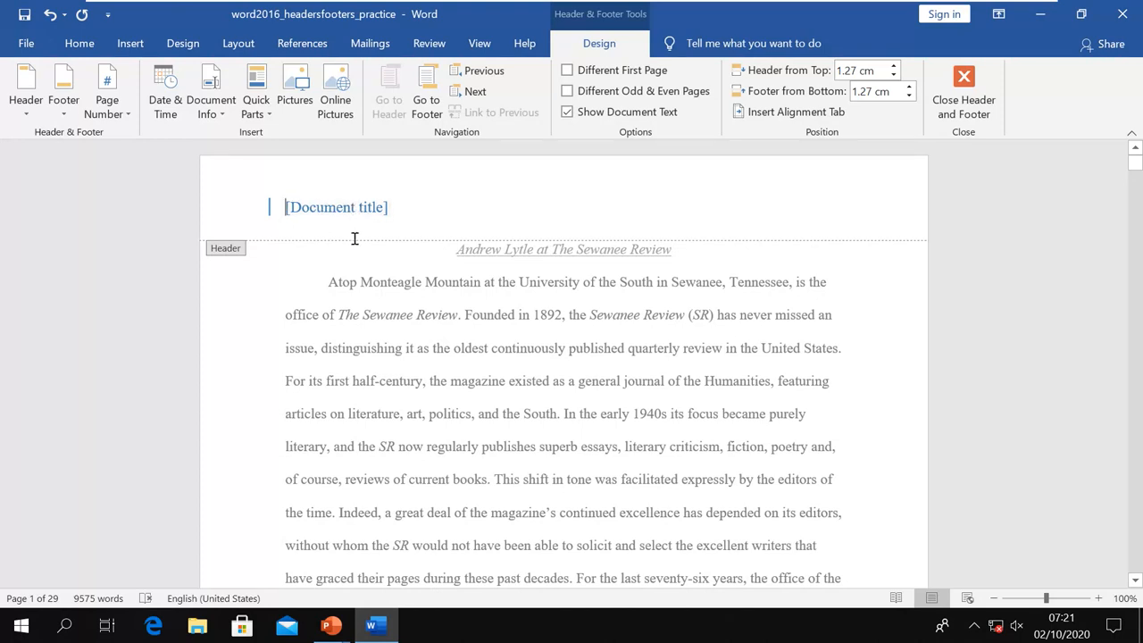
click(317, 214)
click(392, 203)
click(376, 207)
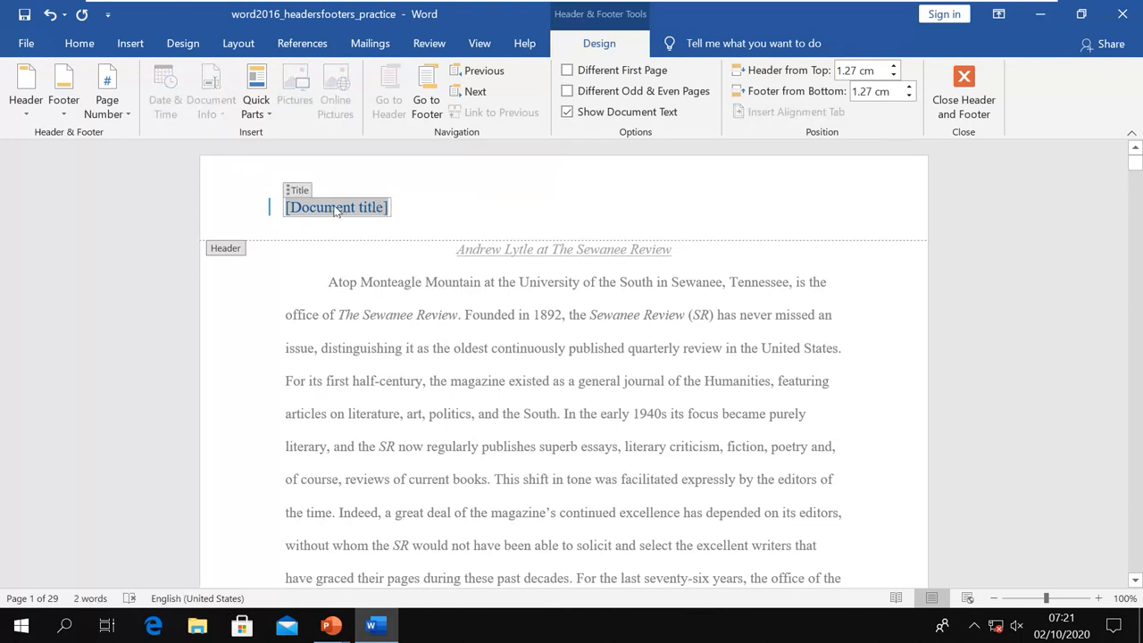
Replace the title placeholder with 'Andrew Lytle at The Sewanee Review' and close the header
key(Delete)
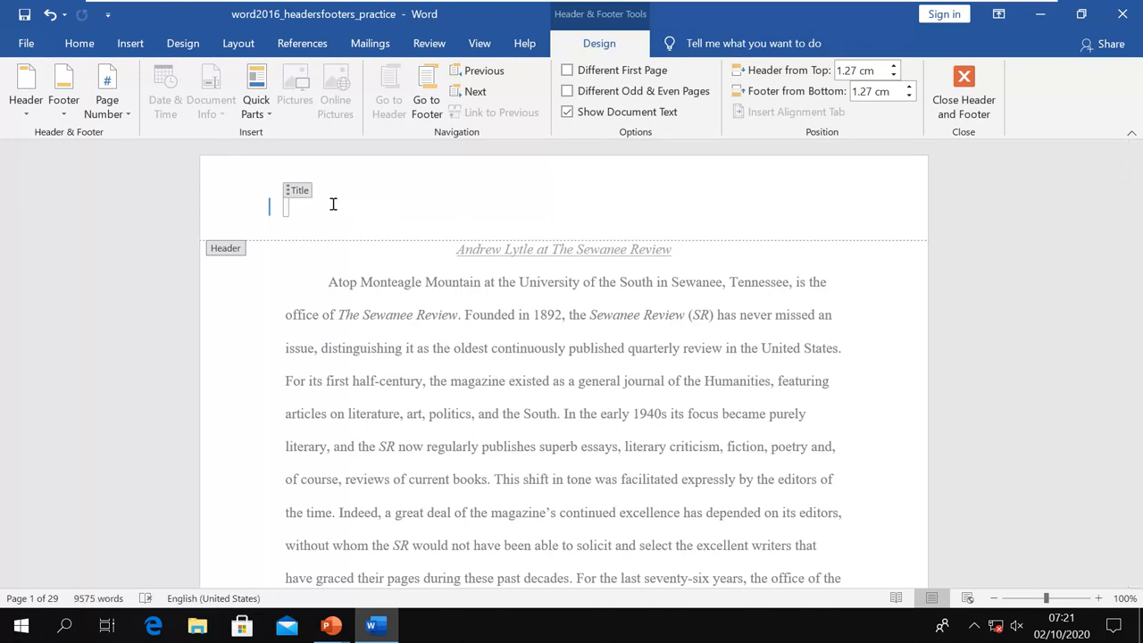
text(Andrew Ly)
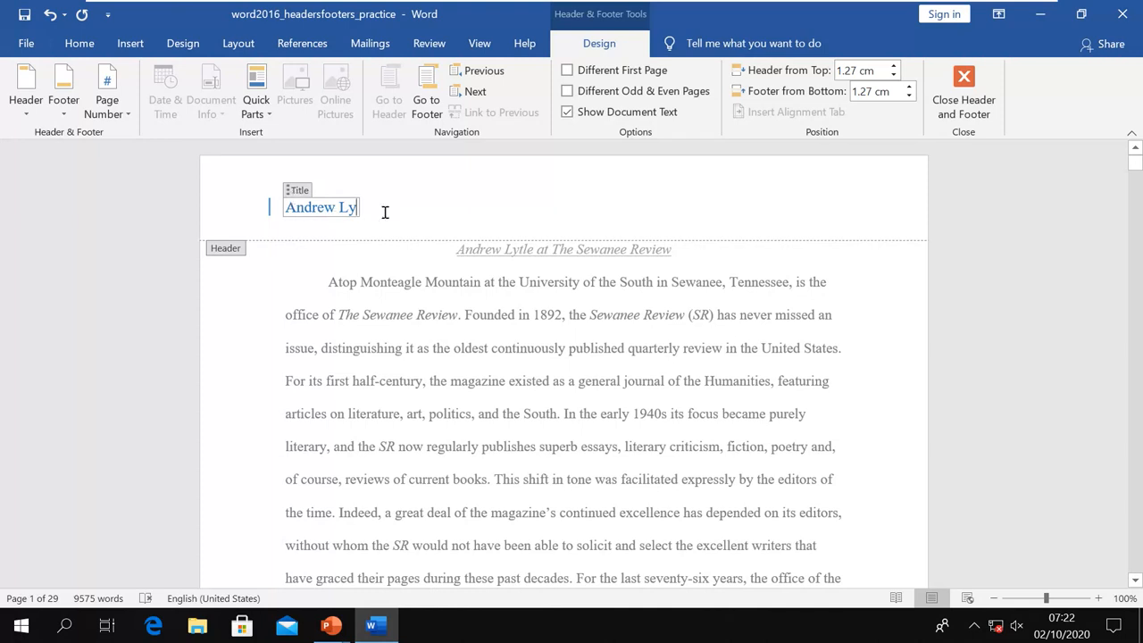
text(tle)
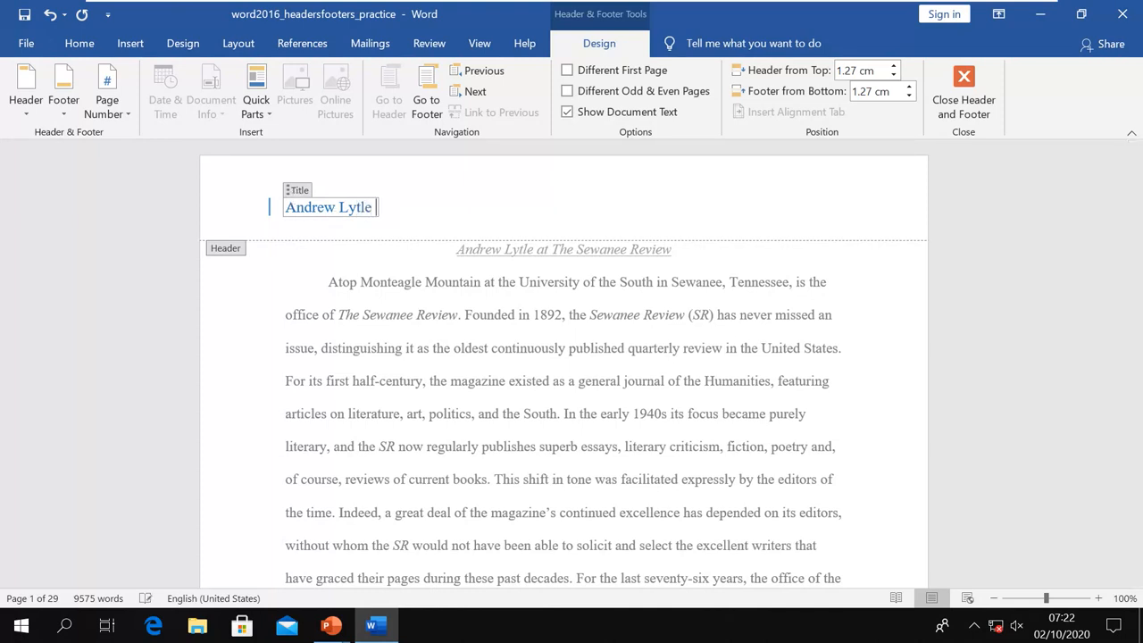
text( at The Sewan)
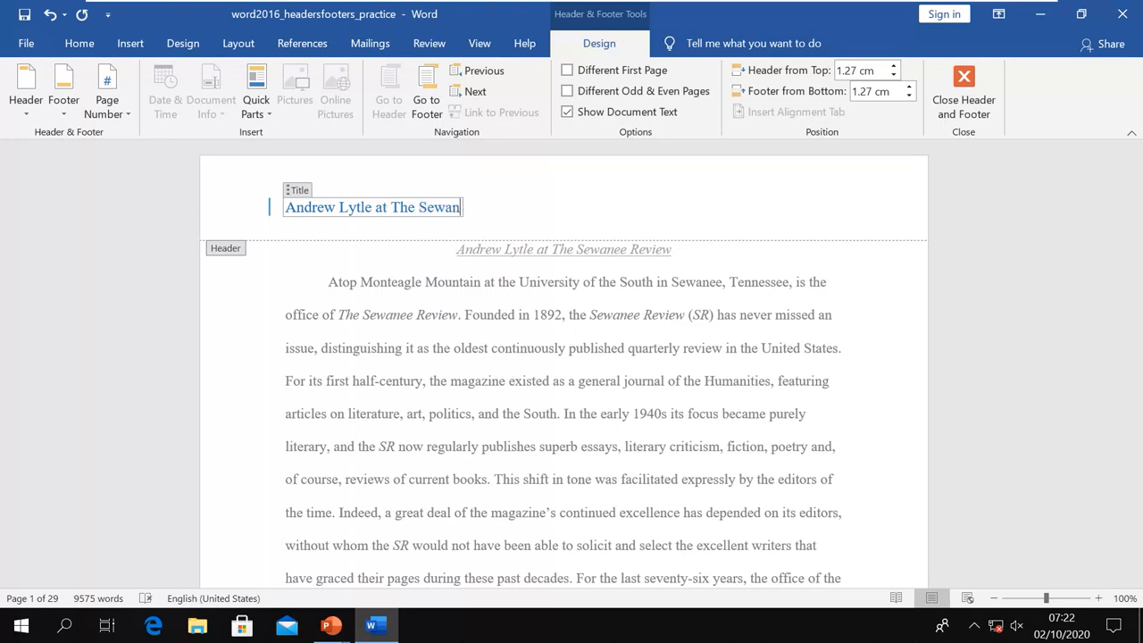
text(ee Review)
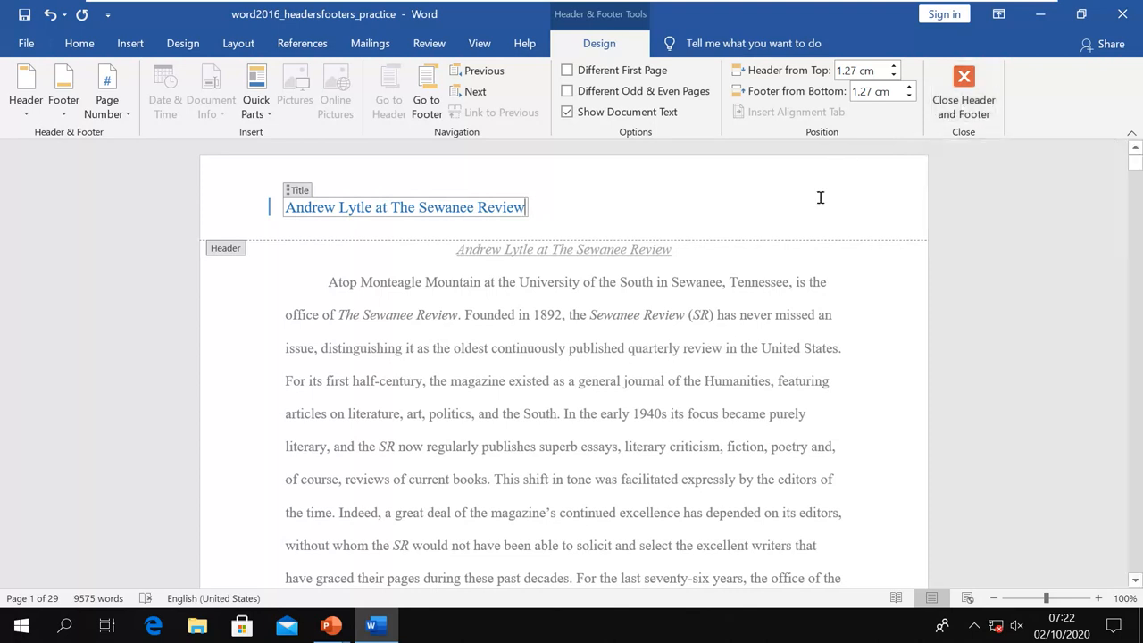
click(963, 94)
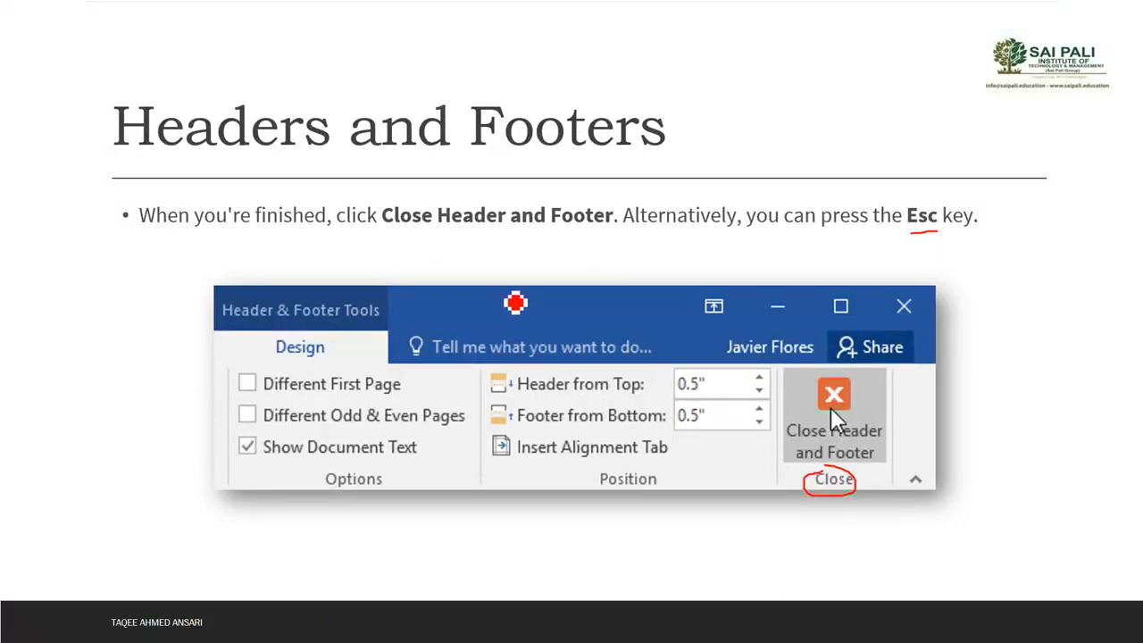
Show the slide on deleting a content control, circling the Title label and underlining the step
key(Right)
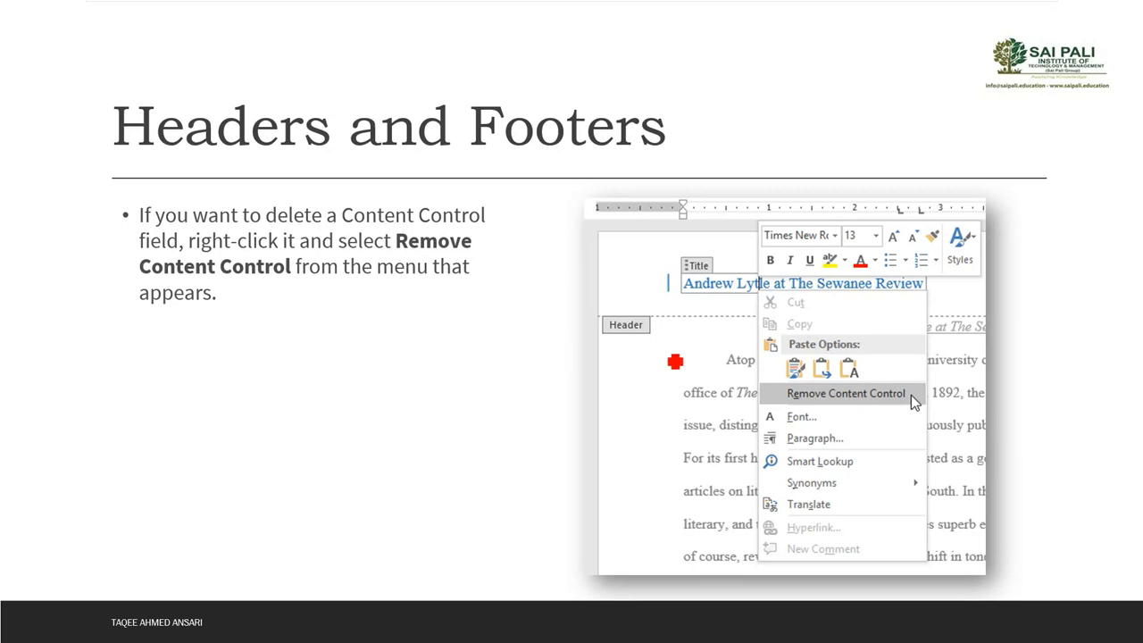
mouse_move(728, 271)
mouse_down()
mouse_move(705, 248)
mouse_move(679, 265)
mouse_move(701, 280)
mouse_move(724, 273)
mouse_up()
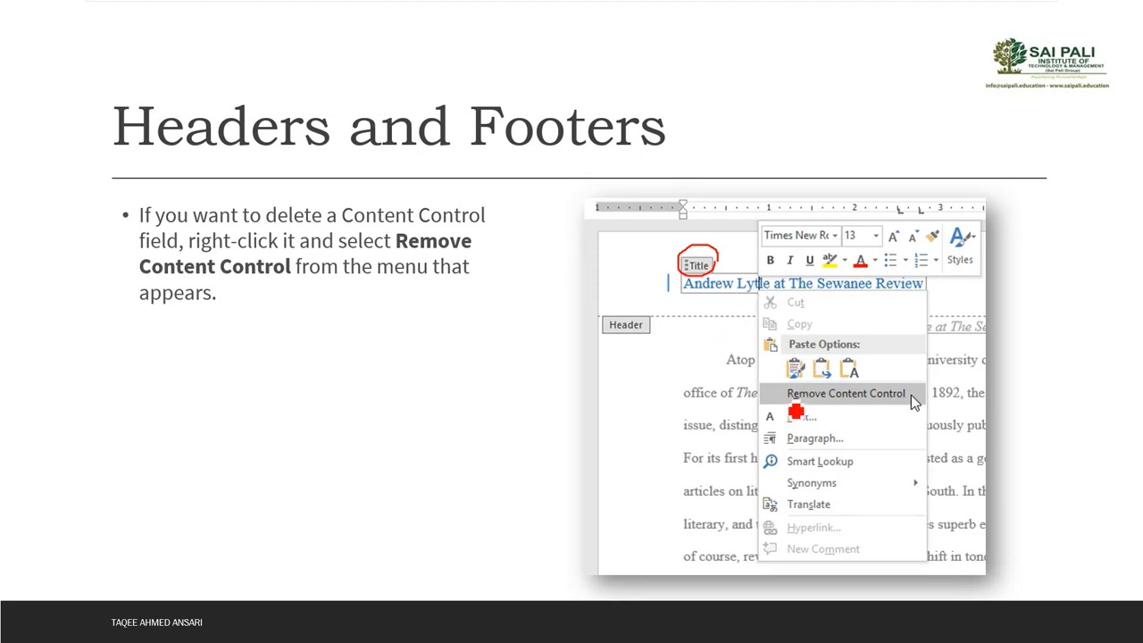
drag(789, 403, 920, 407)
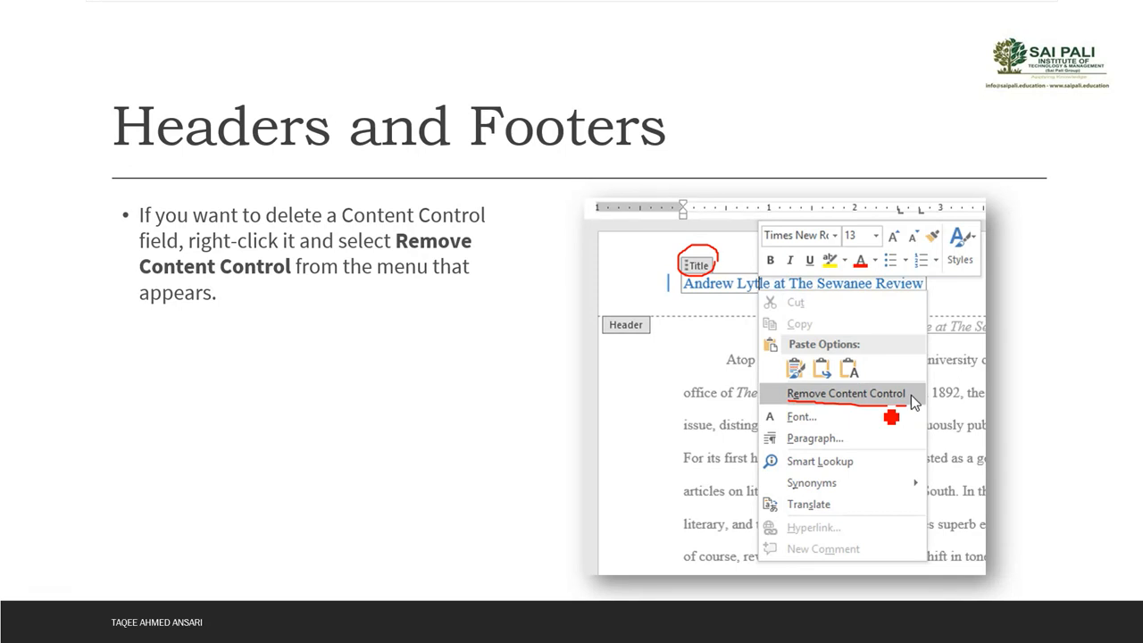
Show the editing headers and footers slide, underline its header title, and return to Word
key(Right)
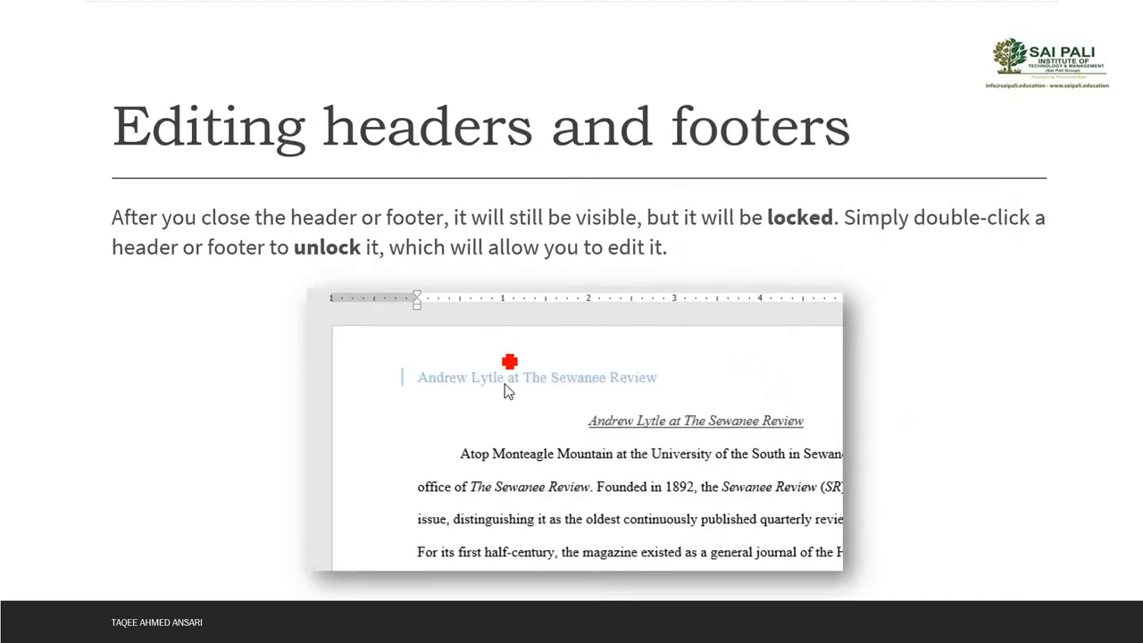
drag(439, 387, 627, 387)
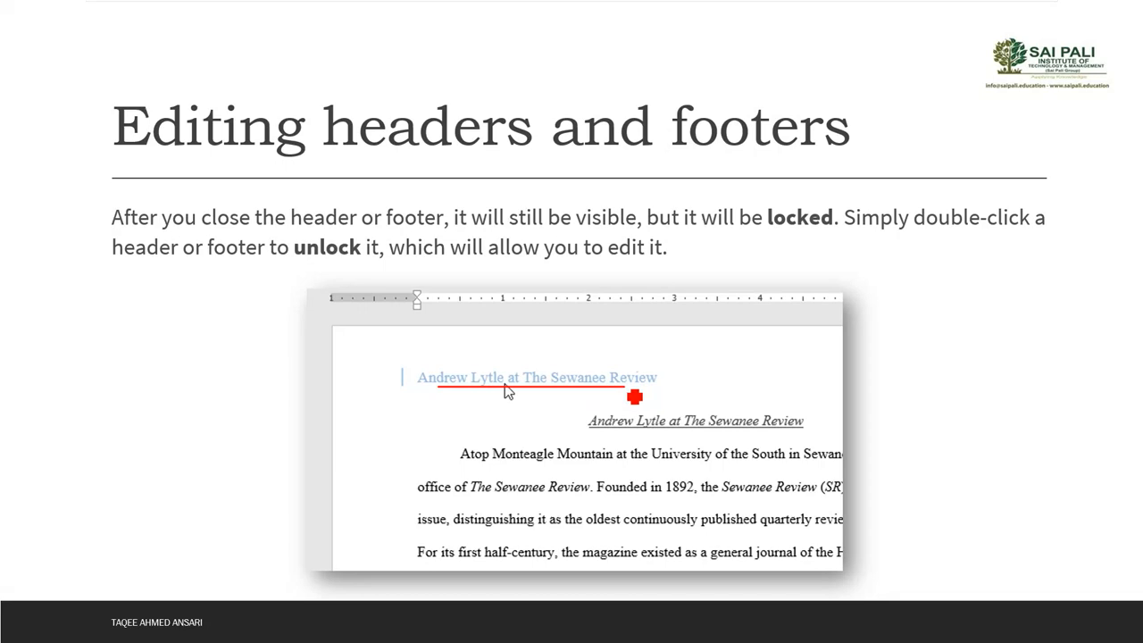
key(alt+Tab)
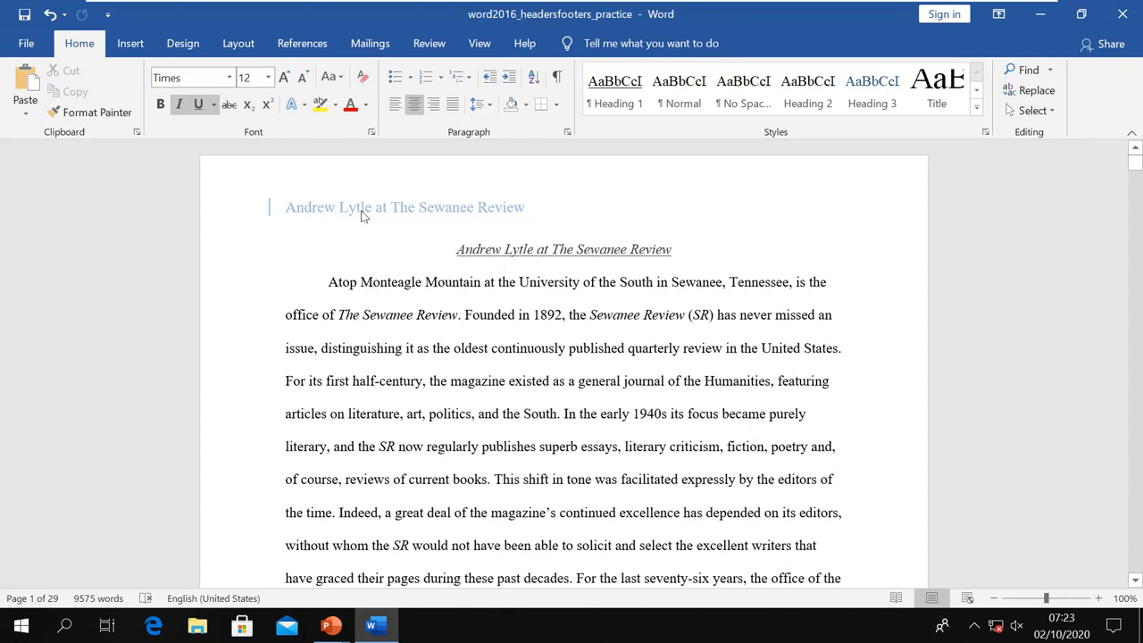
Remove the Title content control so the header title stays as plain text, then close the header
triple_click(518, 211)
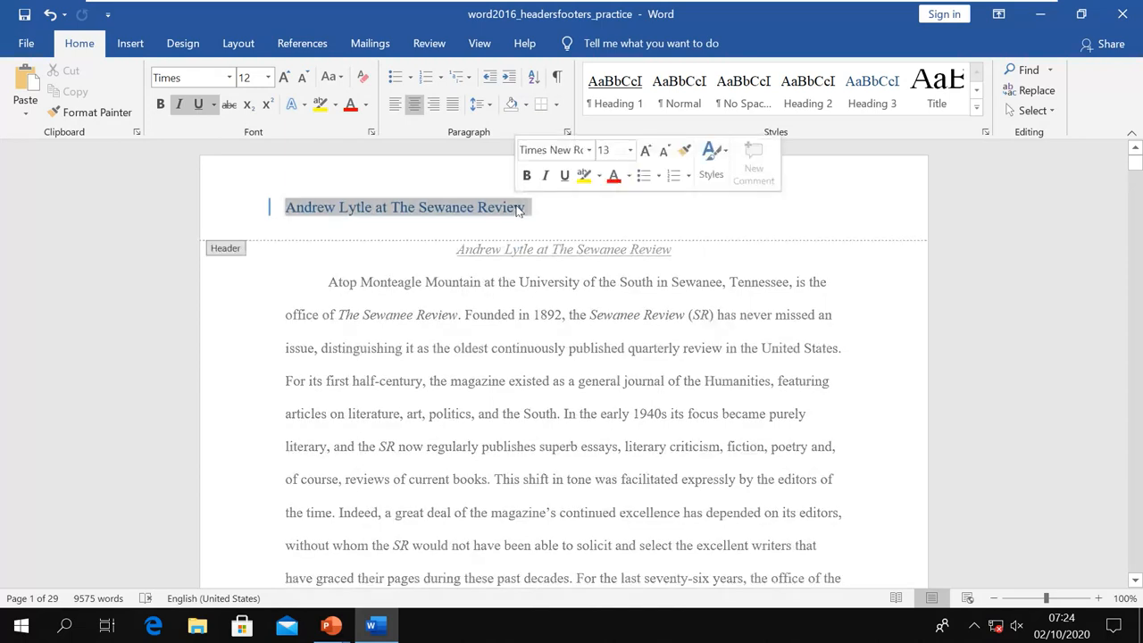
click(406, 207)
right_click(406, 207)
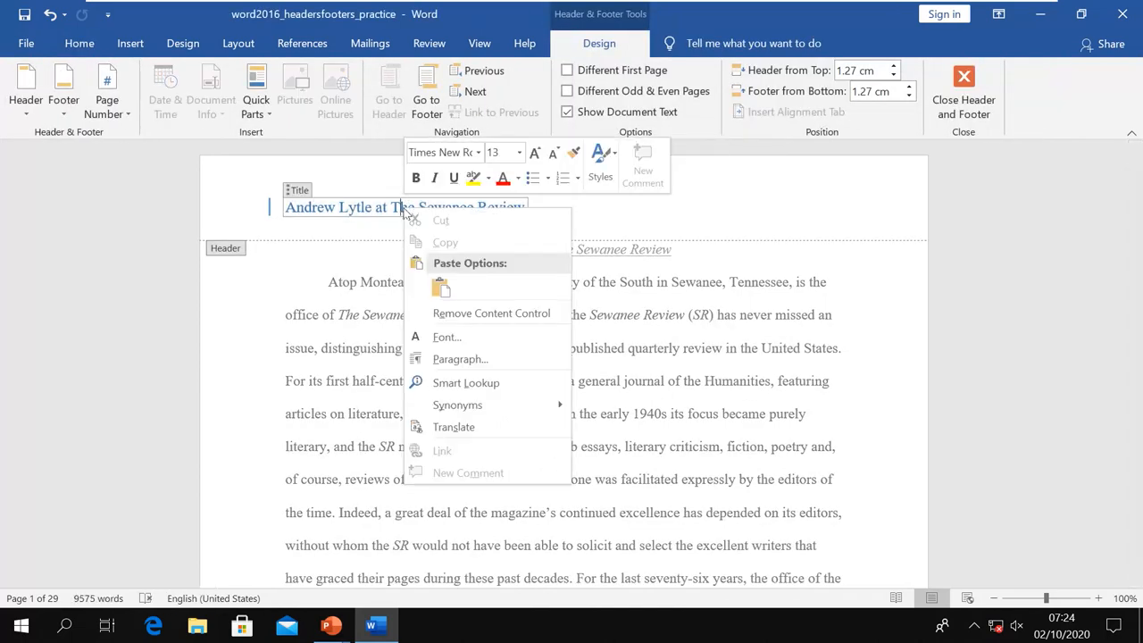
click(519, 314)
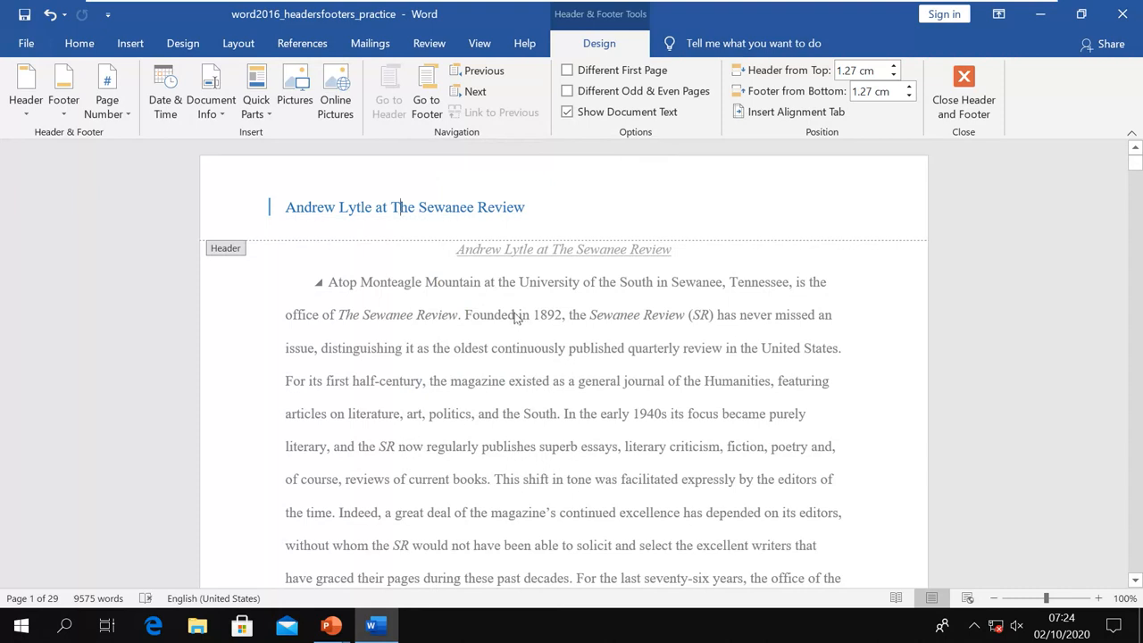
click(960, 114)
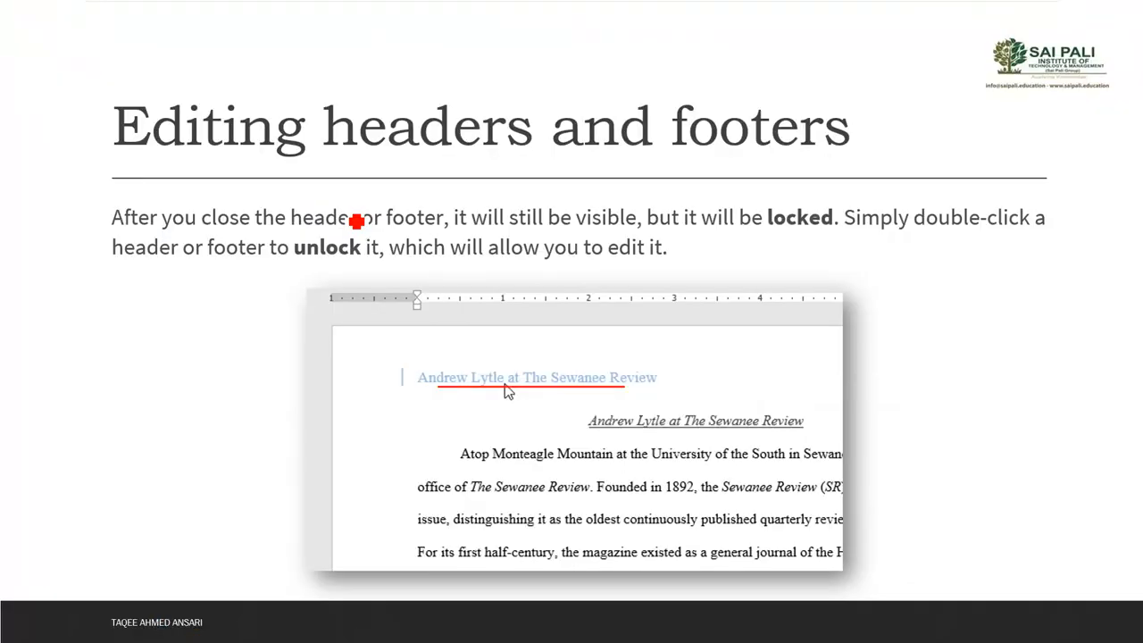
Show the Design tab options slide, underline the header-tools note, and return to Word
key(Right)
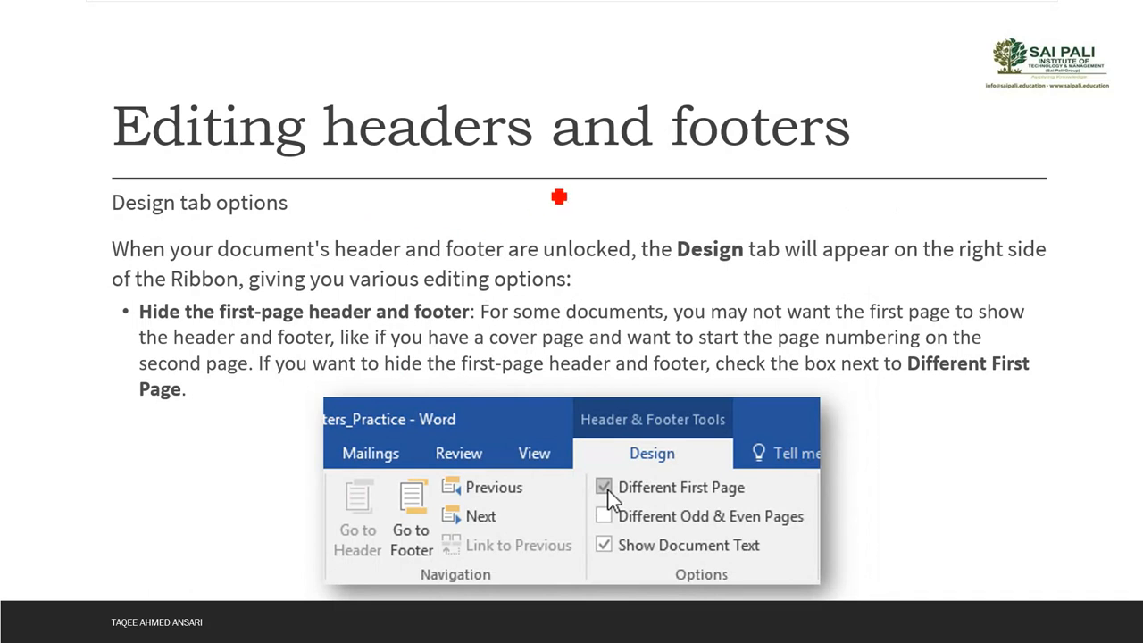
drag(678, 264, 822, 280)
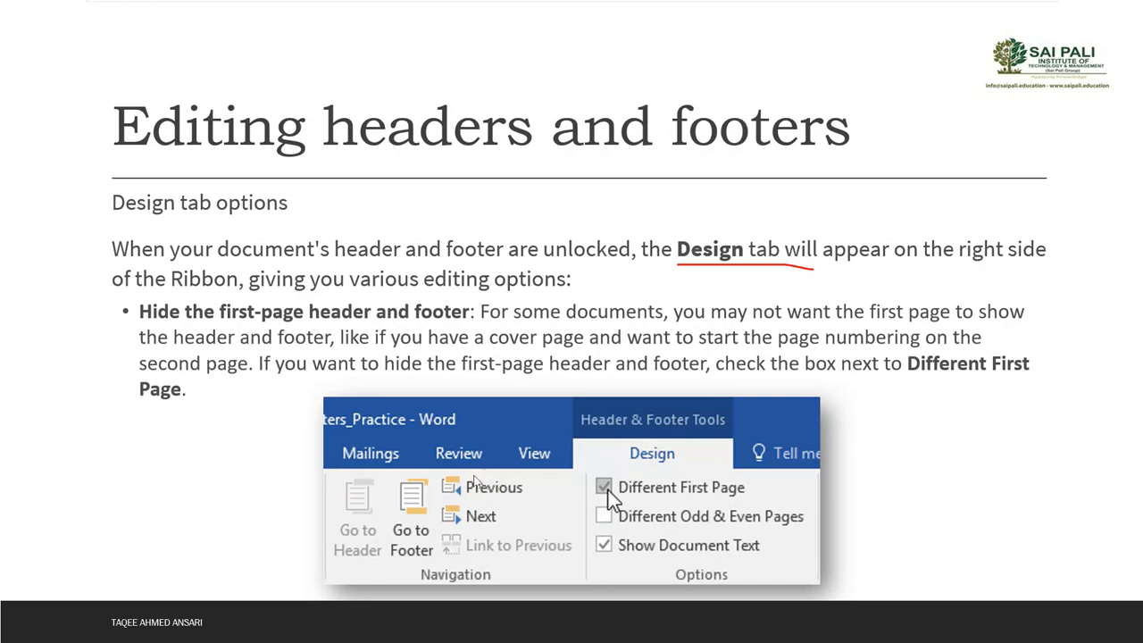
key(alt+Tab)
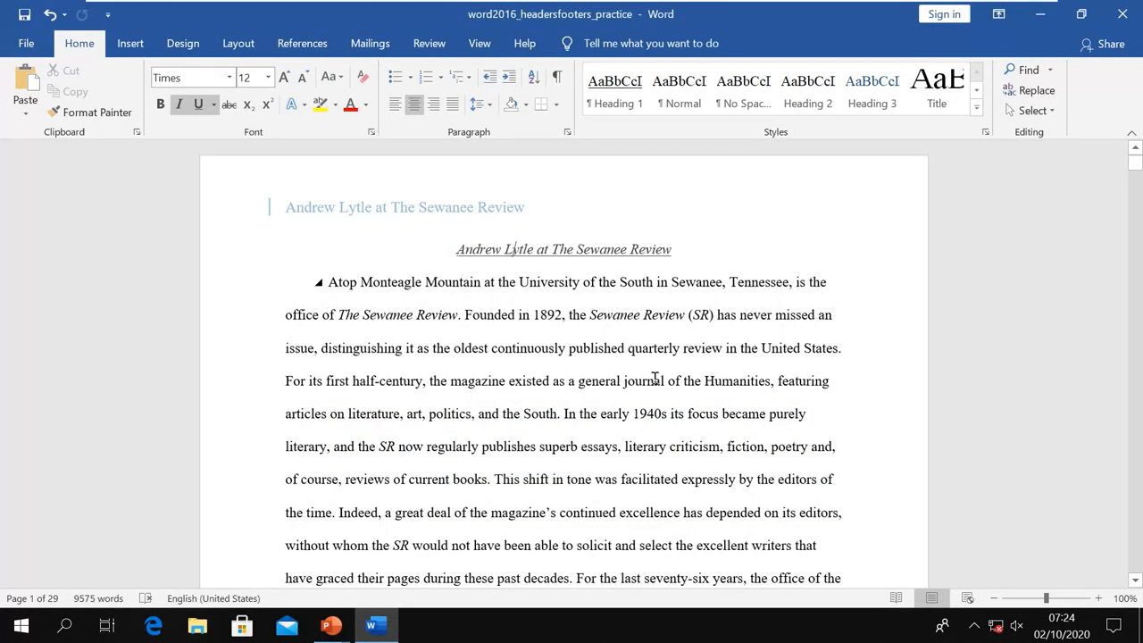
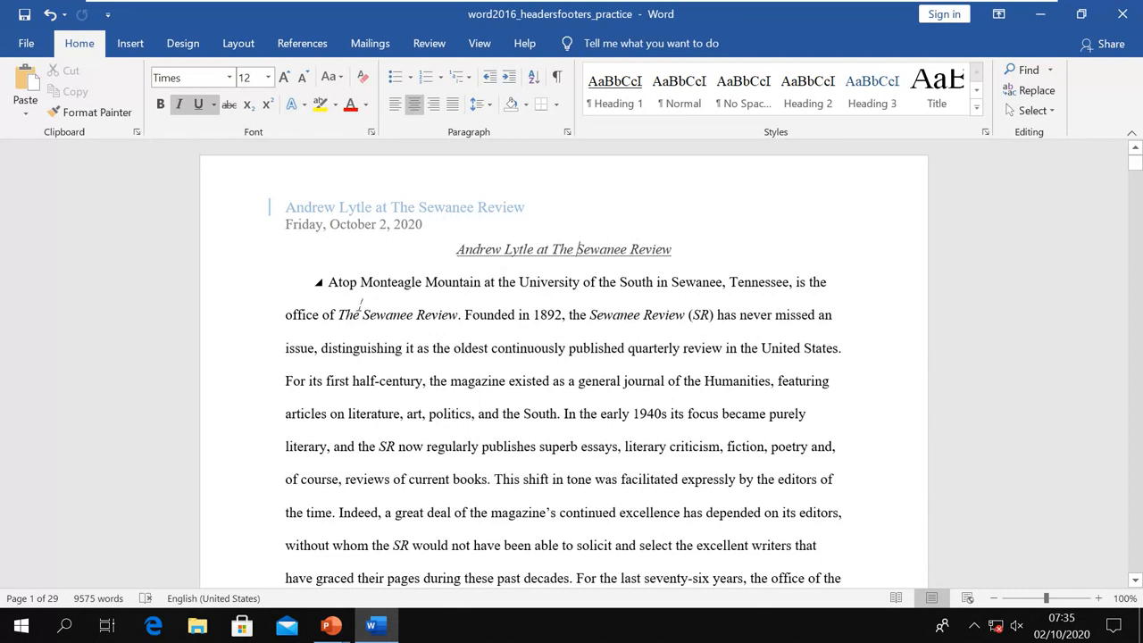
On the Insert tab, open the Header gallery and dismiss it without picking a design
click(124, 51)
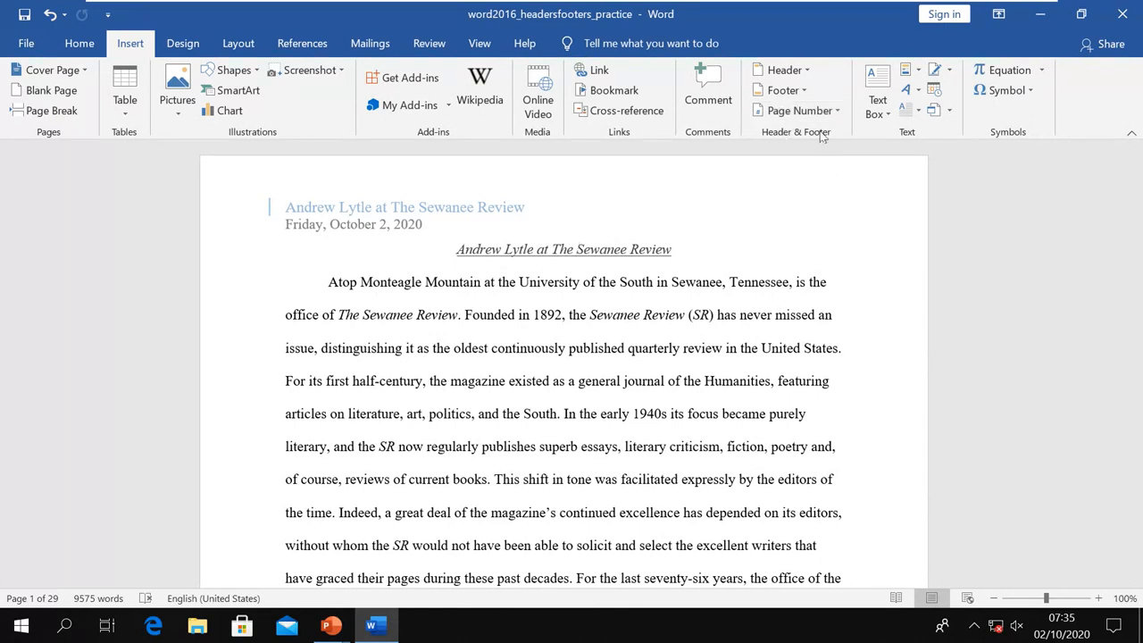
click(808, 75)
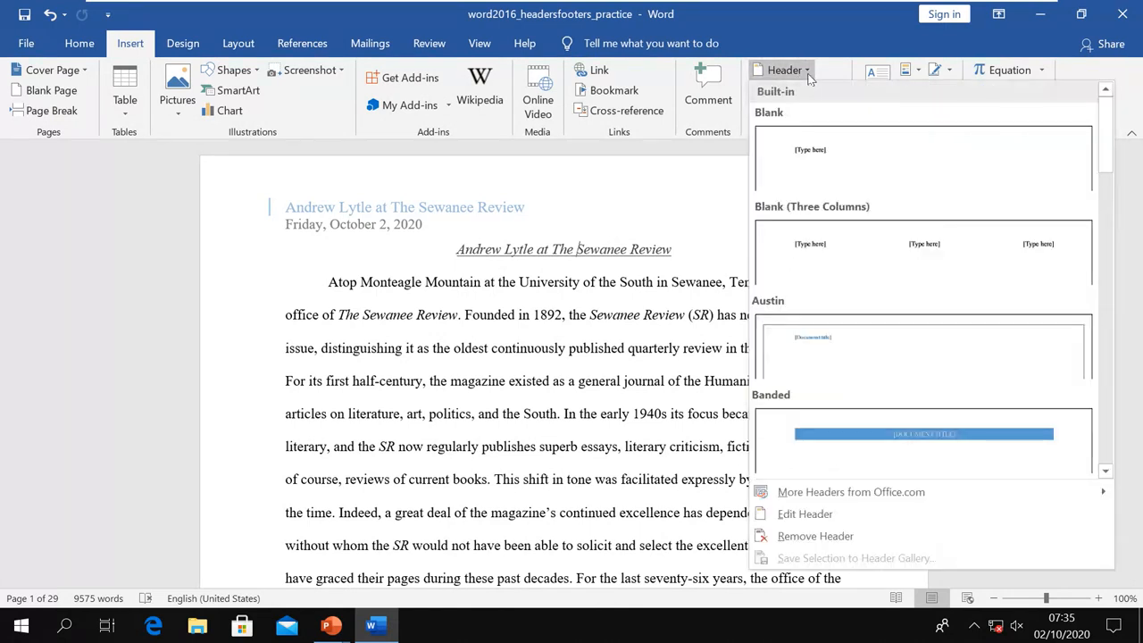
click(808, 75)
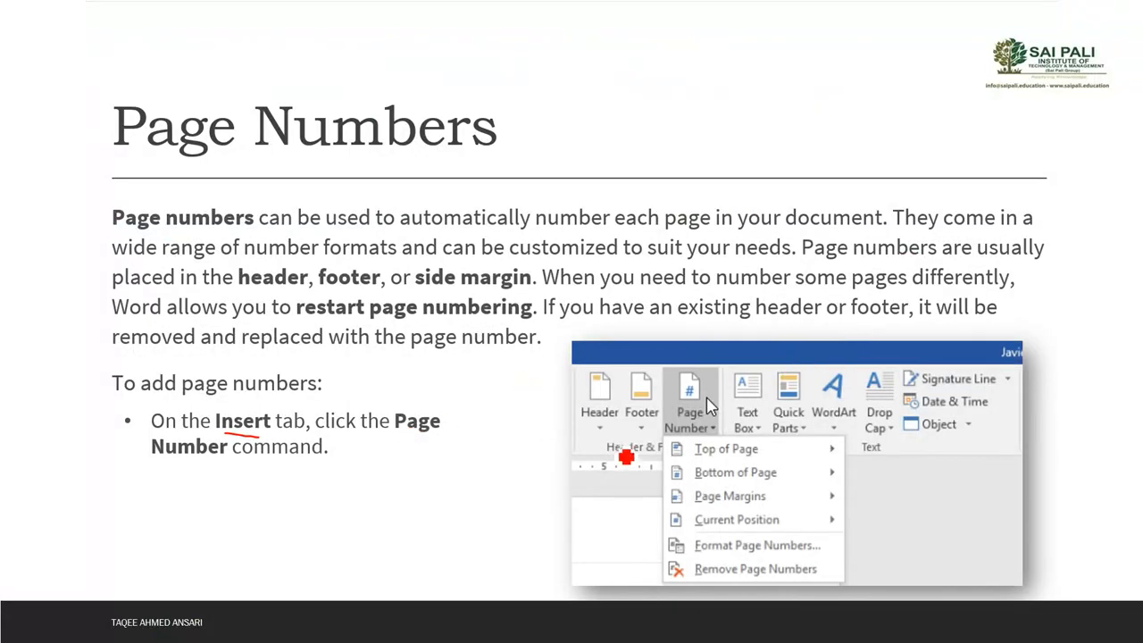
Advance to the finished page number slide, underline 'Page | 1', and return to Word
key(Right)
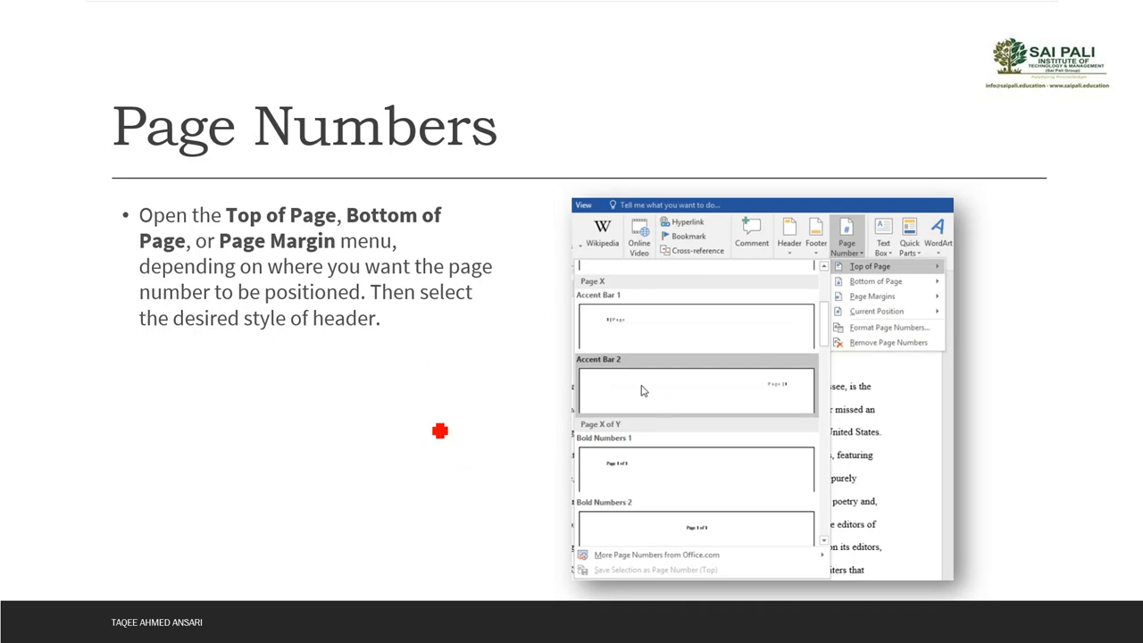
key(Right)
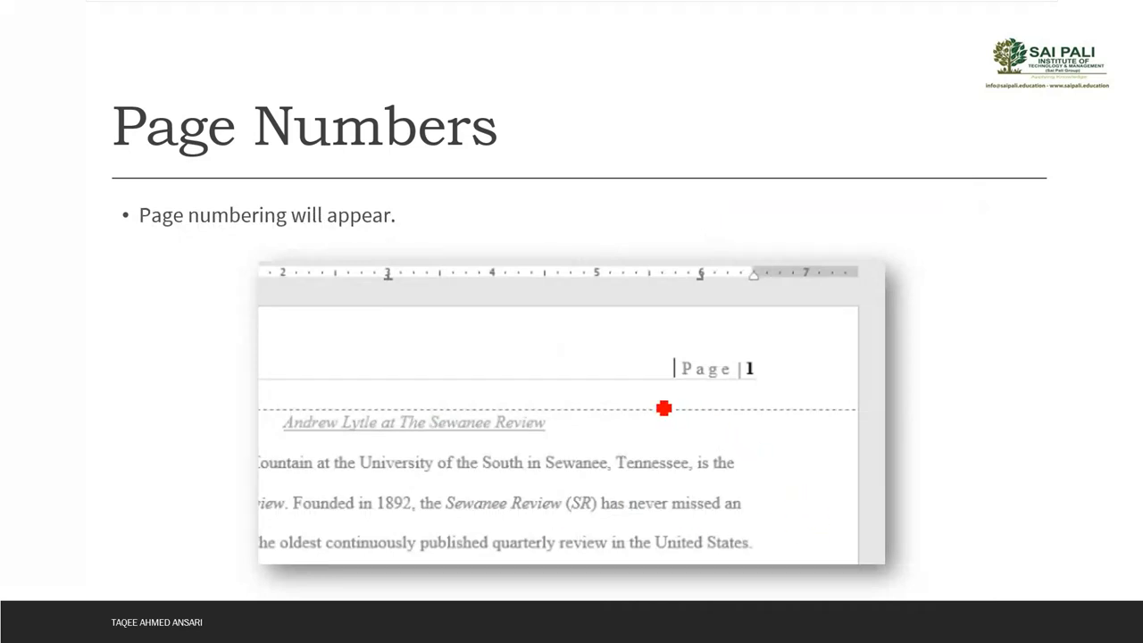
drag(666, 408, 830, 408)
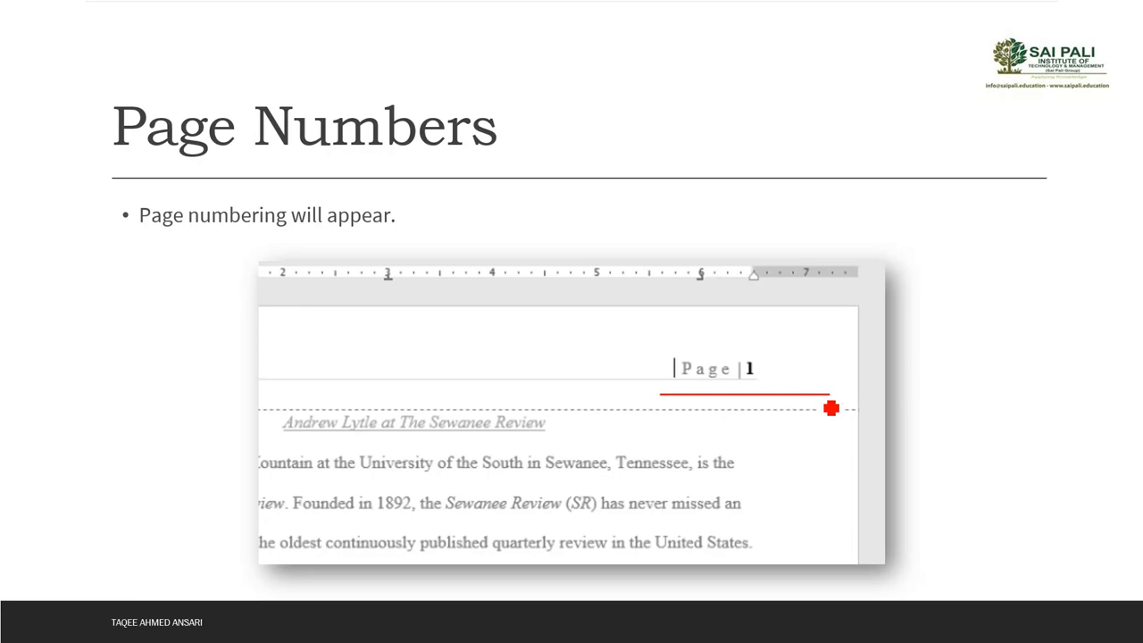
key(alt+Tab)
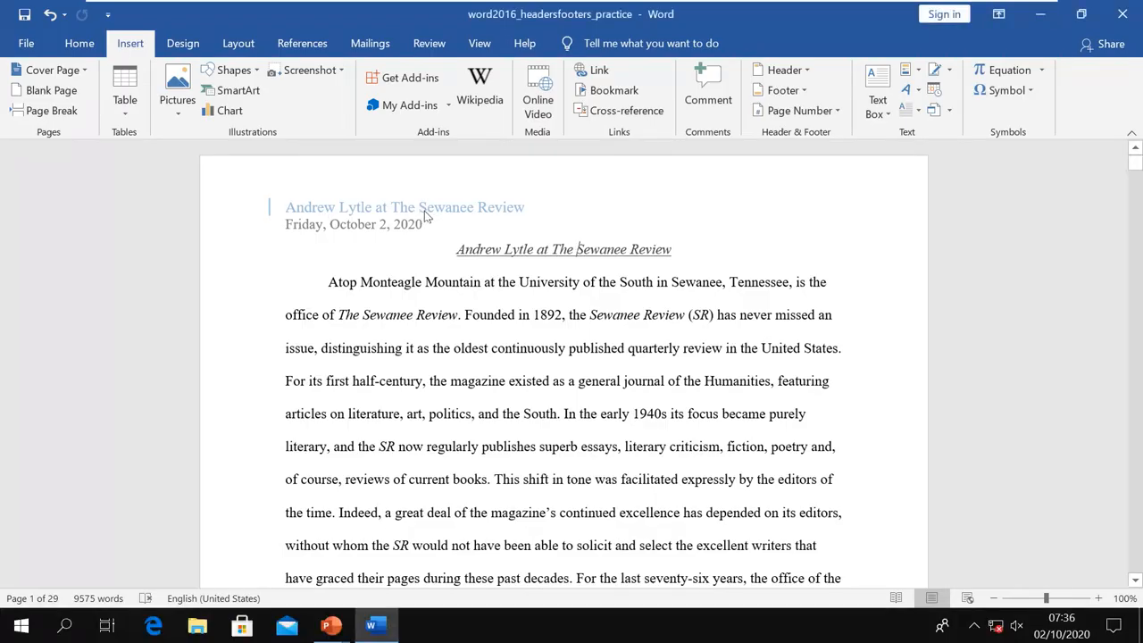
Browse the Page Number > Top of Page gallery of number styles
click(836, 112)
mouse_move(839, 134)
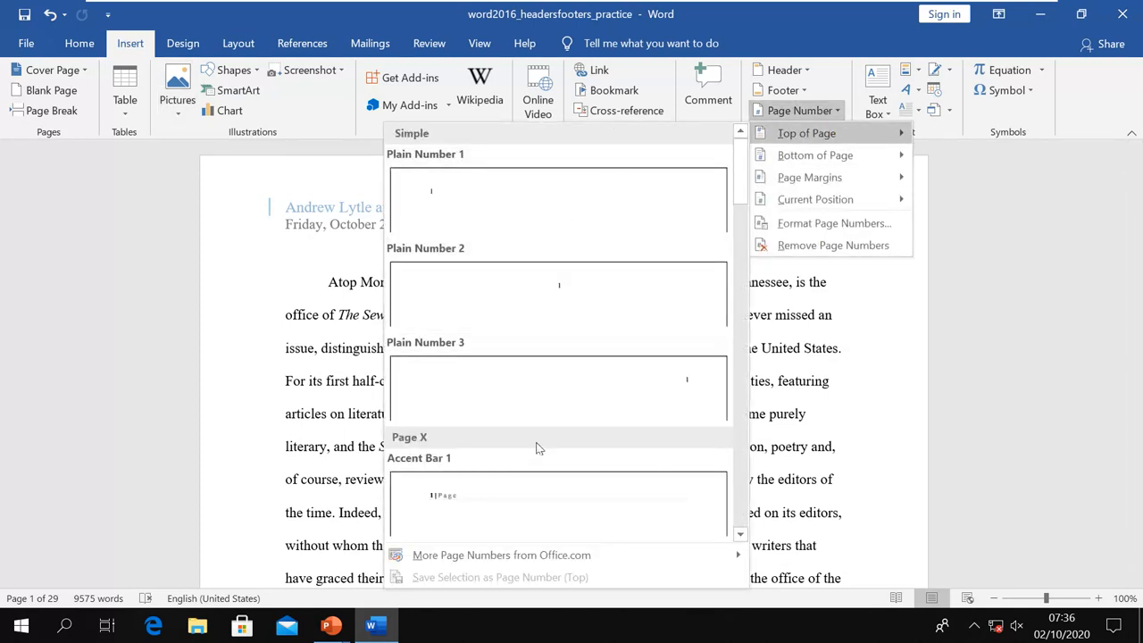
scroll(529, 503, down, 5)
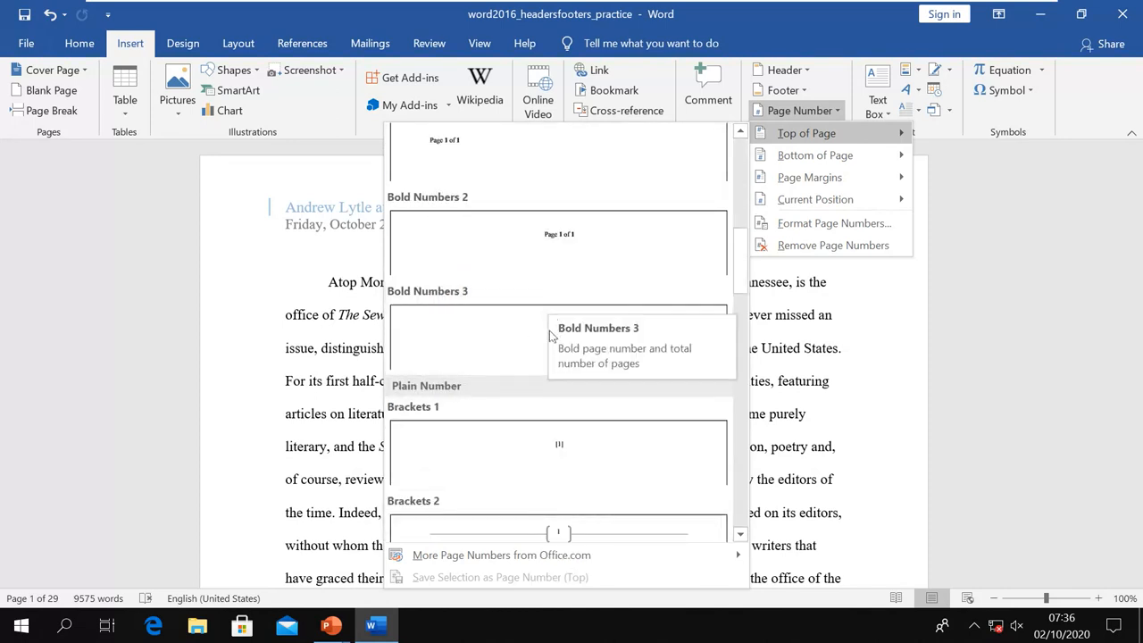
scroll(543, 459, down, 3)
scroll(541, 459, down, 3)
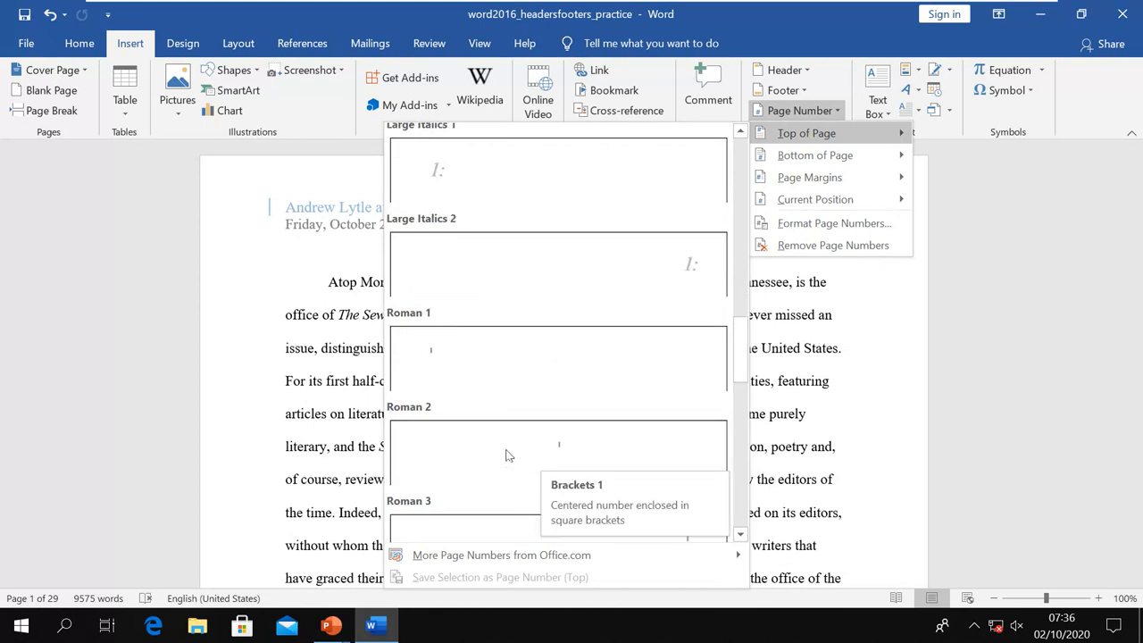
scroll(522, 443, down, 3)
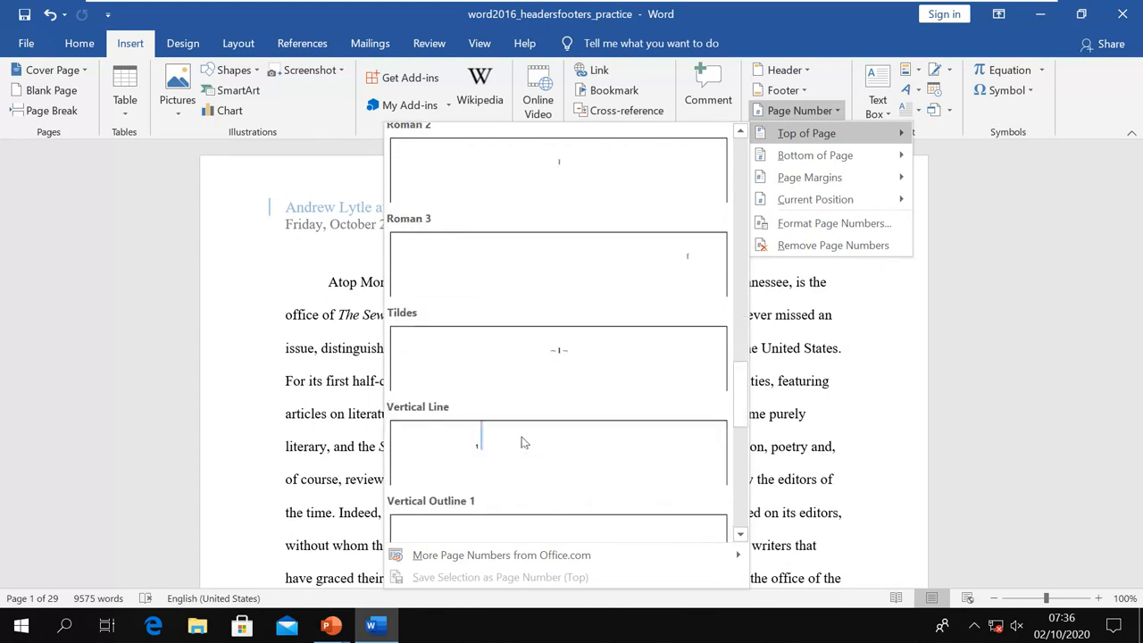
scroll(523, 443, down, 3)
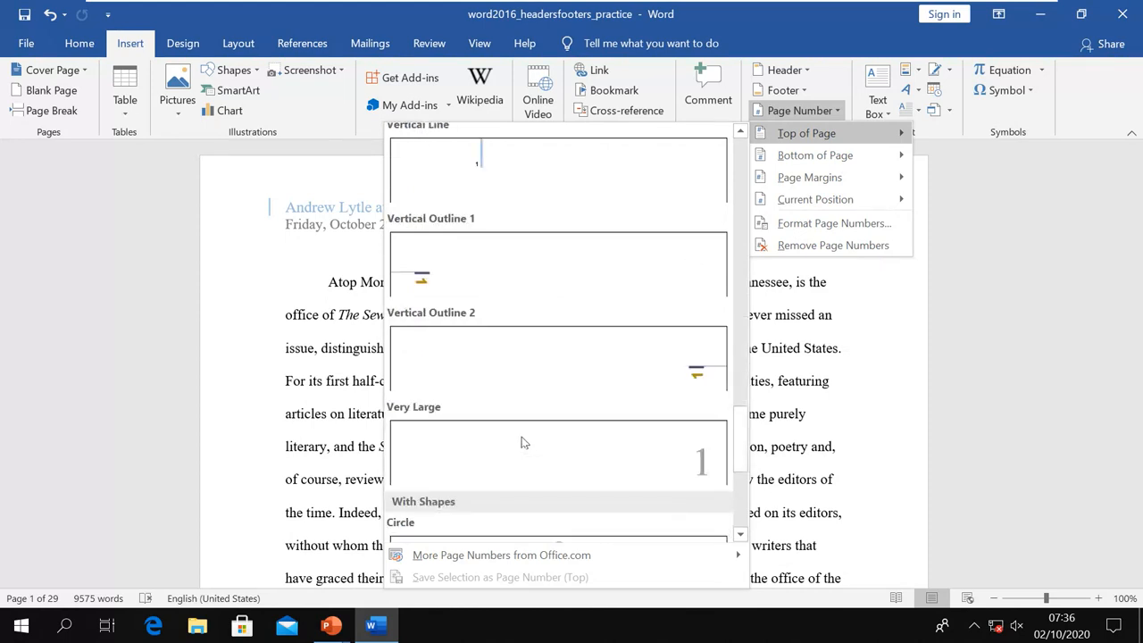
scroll(523, 443, up, 10)
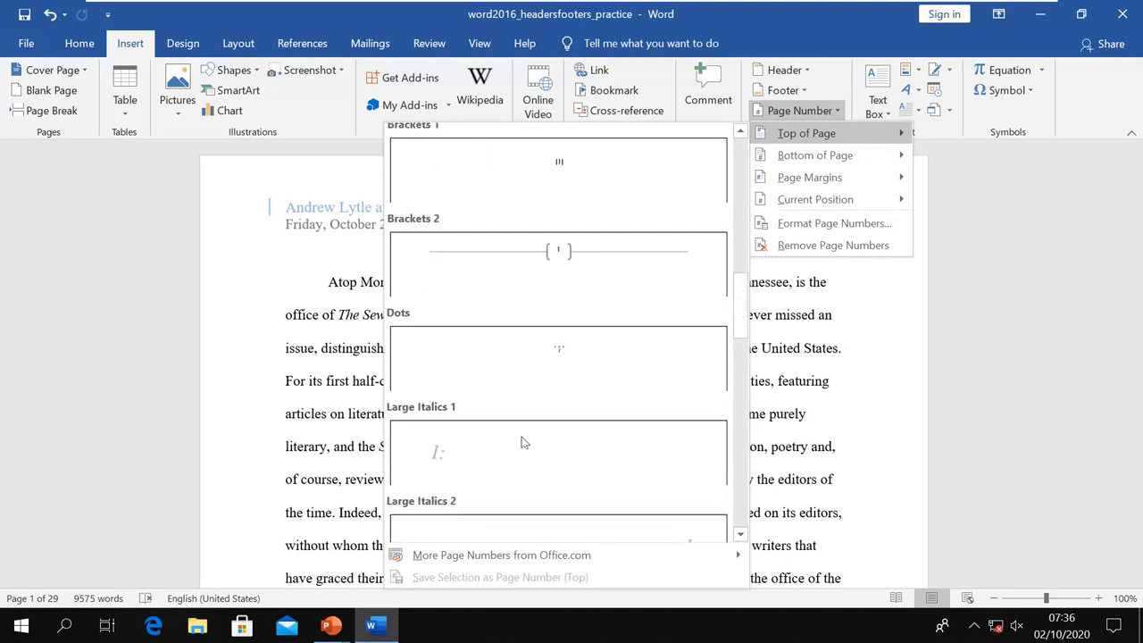
scroll(523, 443, up, 3)
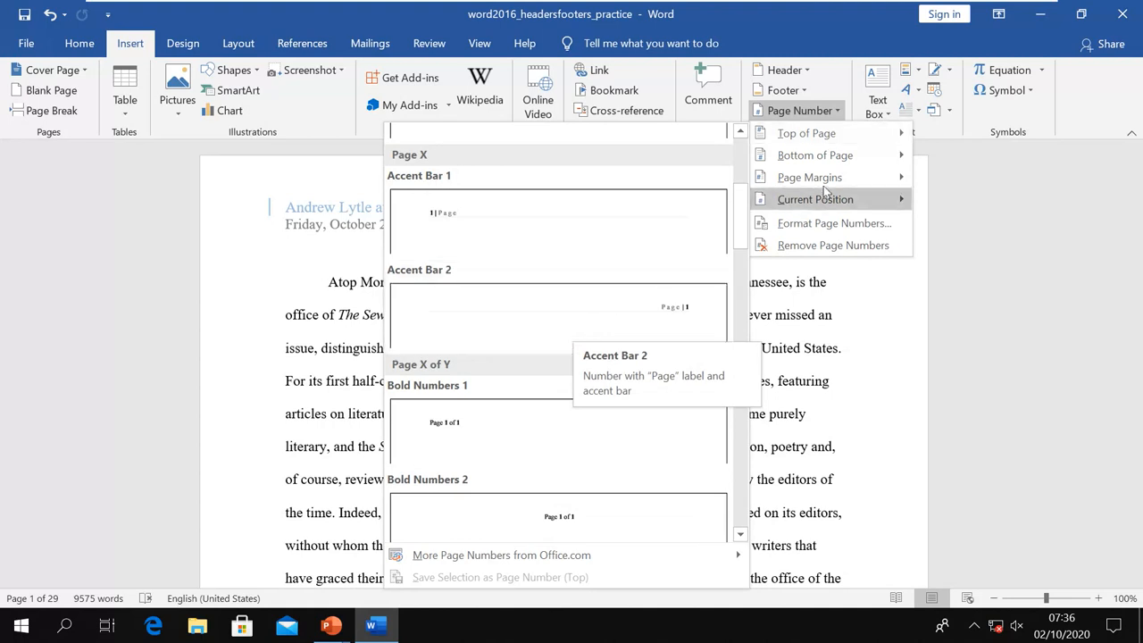
mouse_move(813, 163)
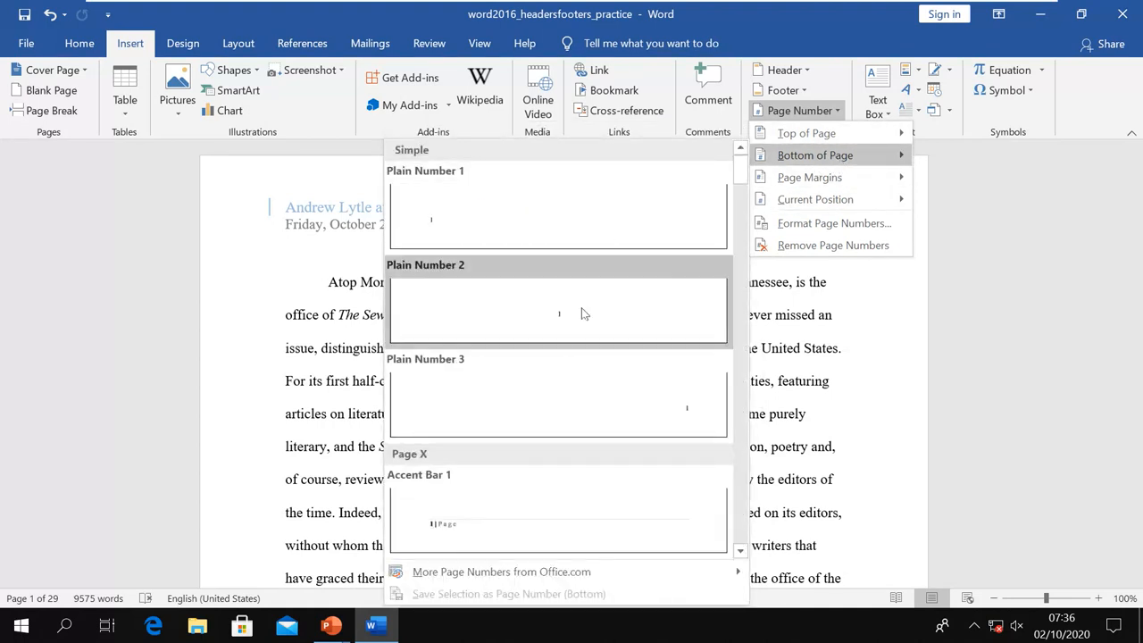
scroll(582, 494, down, 3)
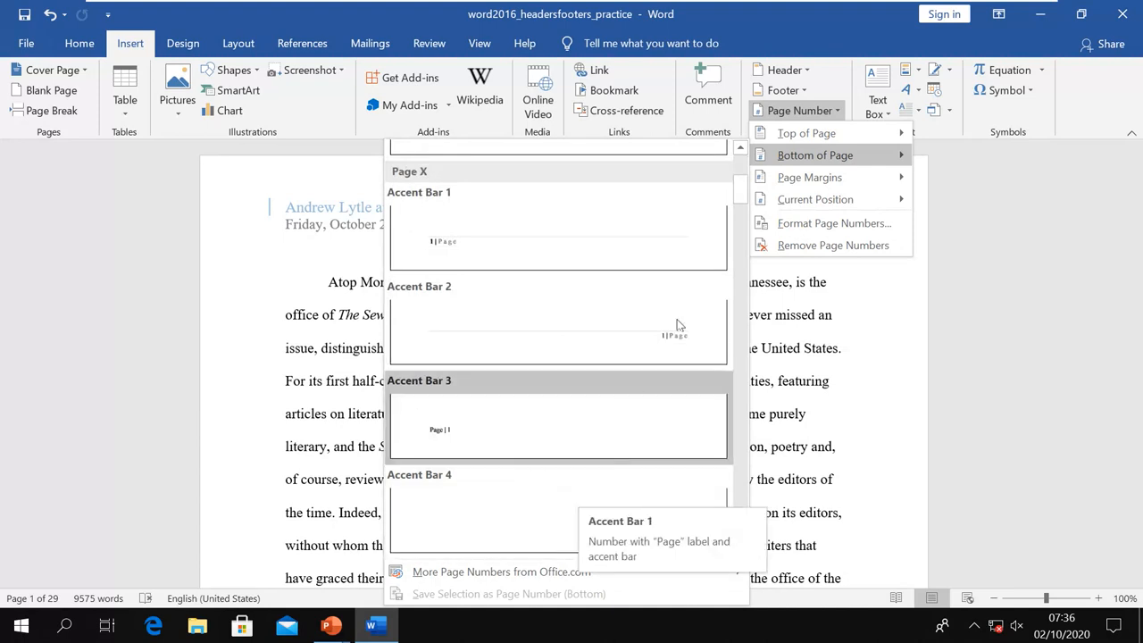
mouse_move(833, 186)
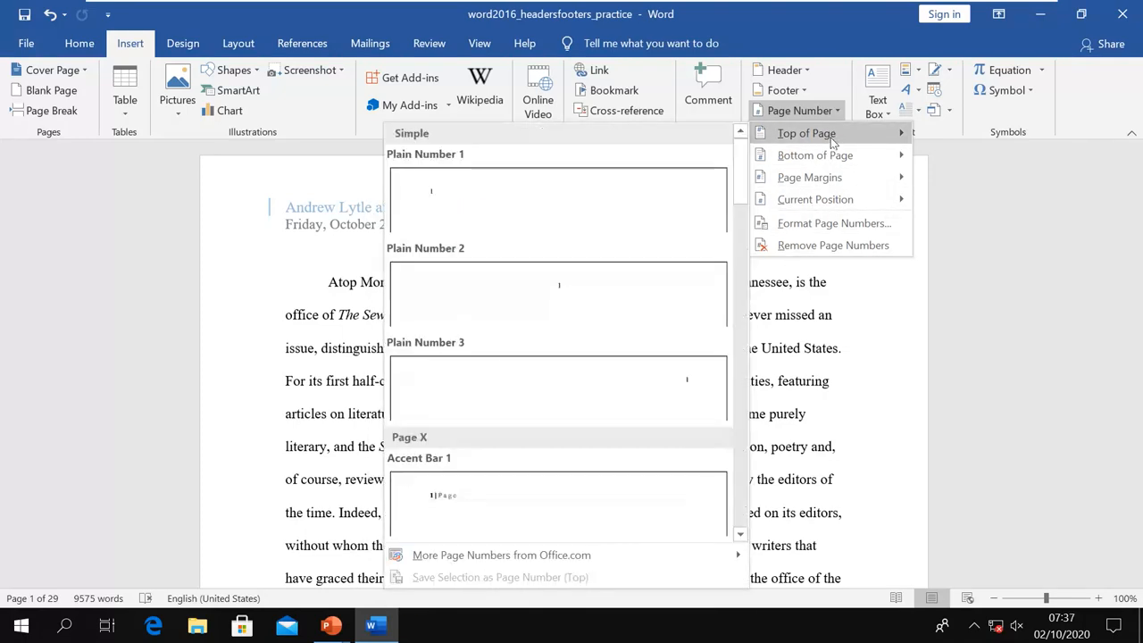
scroll(648, 364, down, 3)
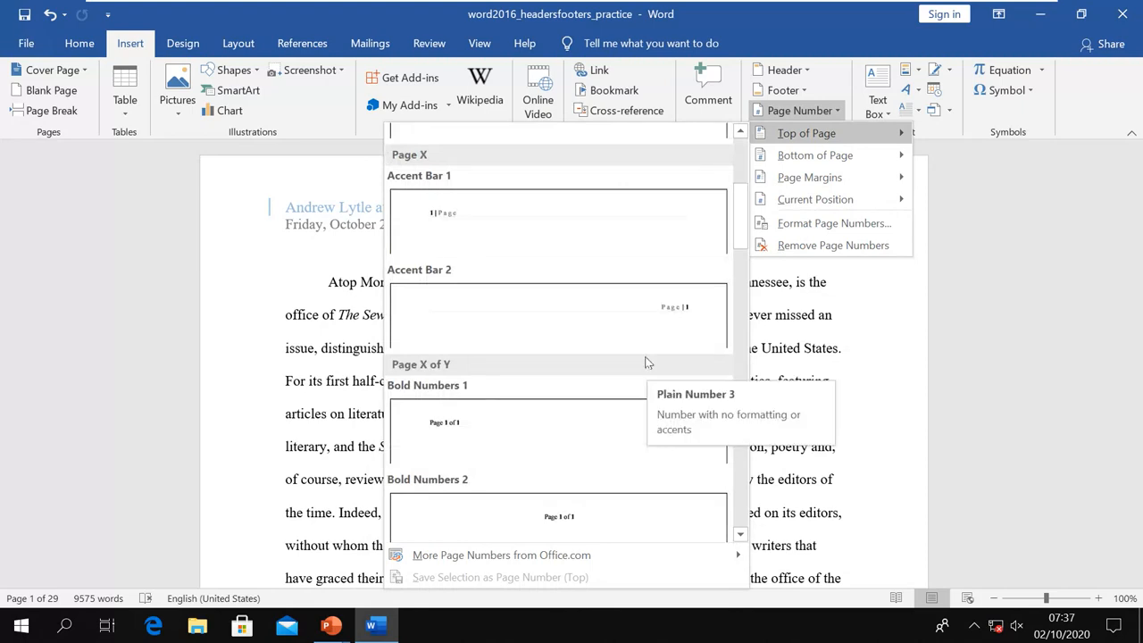
Insert the Accent Bar 2 'Page | 1' number at the top of the page and close the header
click(672, 316)
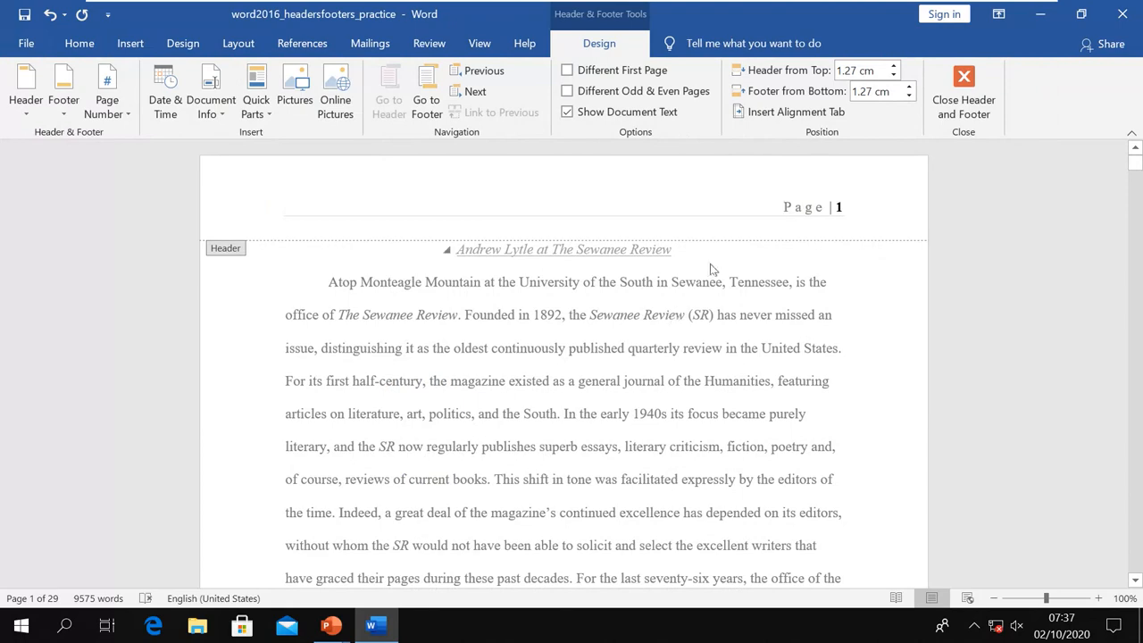
click(786, 227)
click(960, 105)
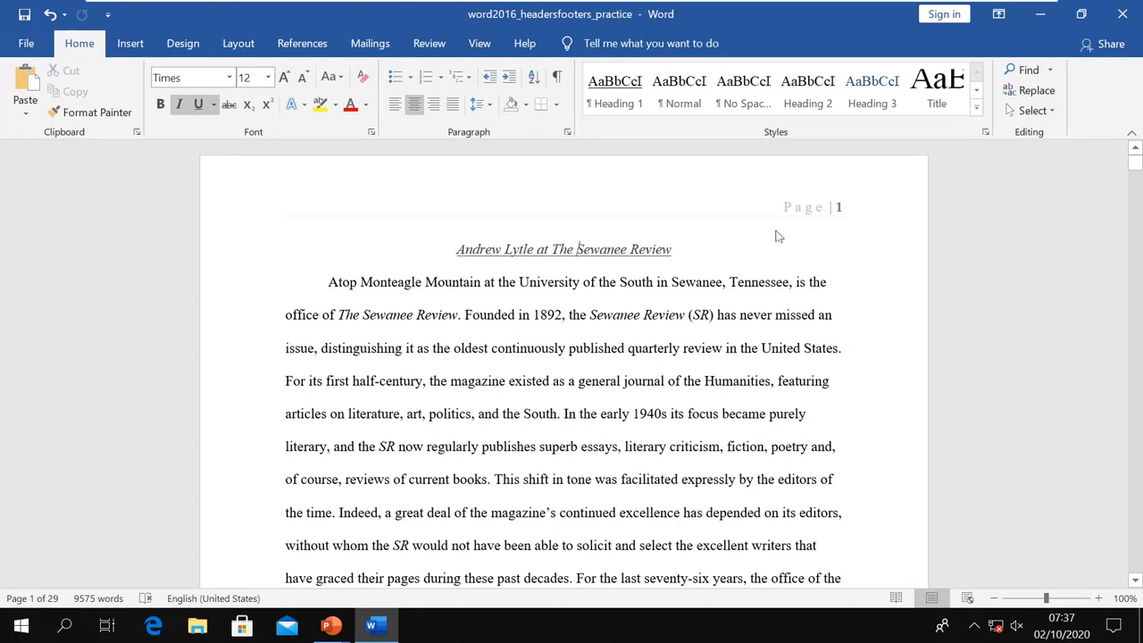
click(128, 46)
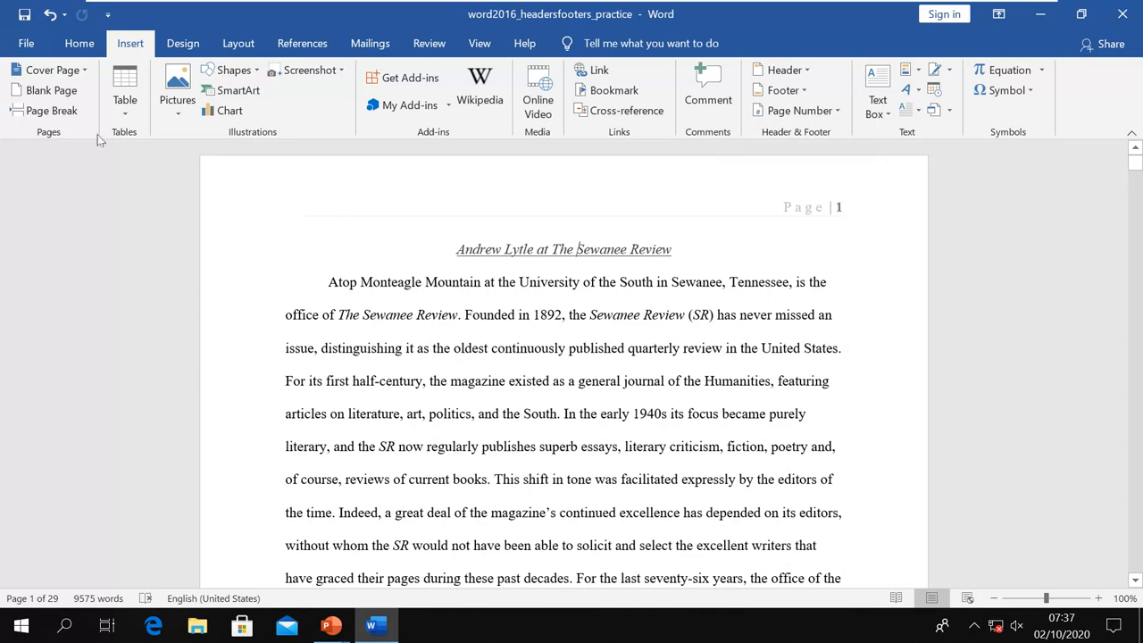
click(79, 45)
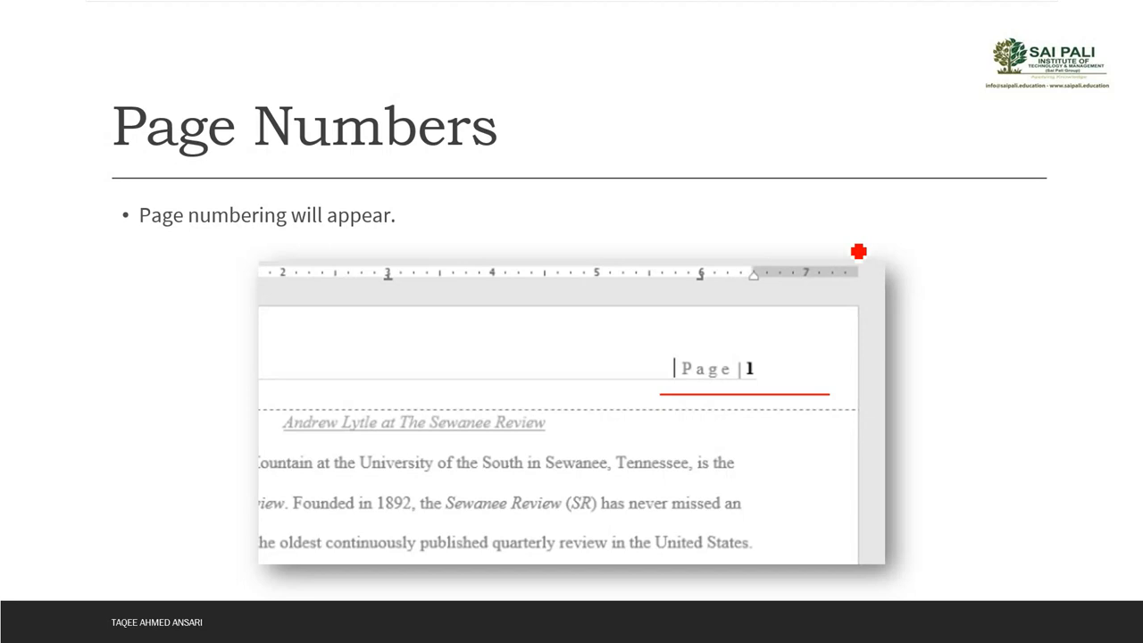
Advance two slides to the one on adding page numbers to an existing header, then return to Word
key(Right)
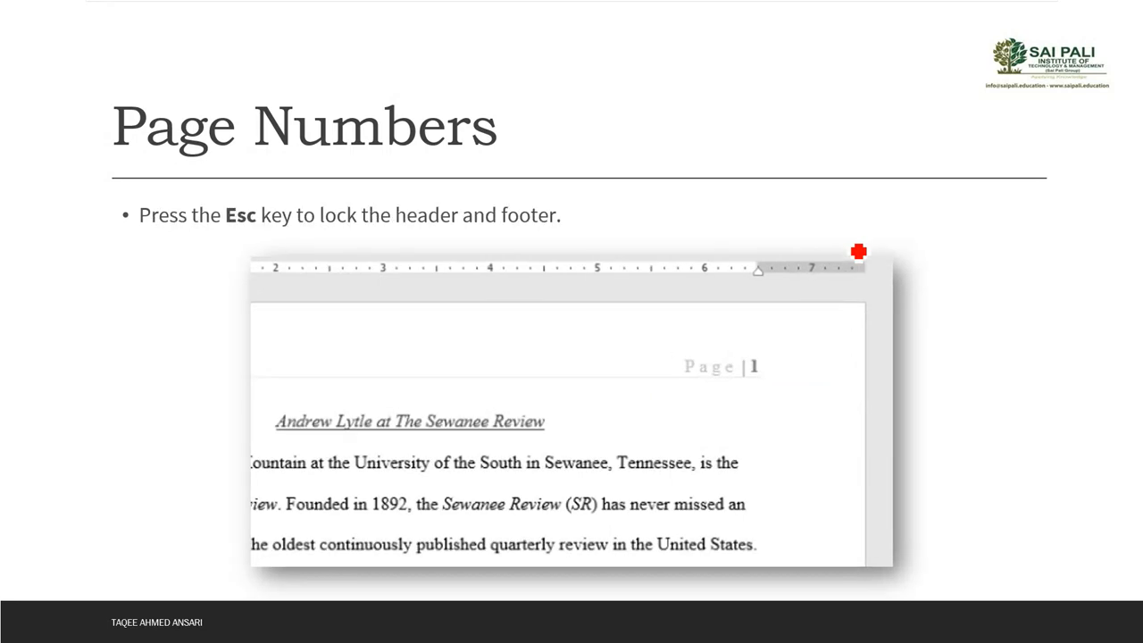
key(Right)
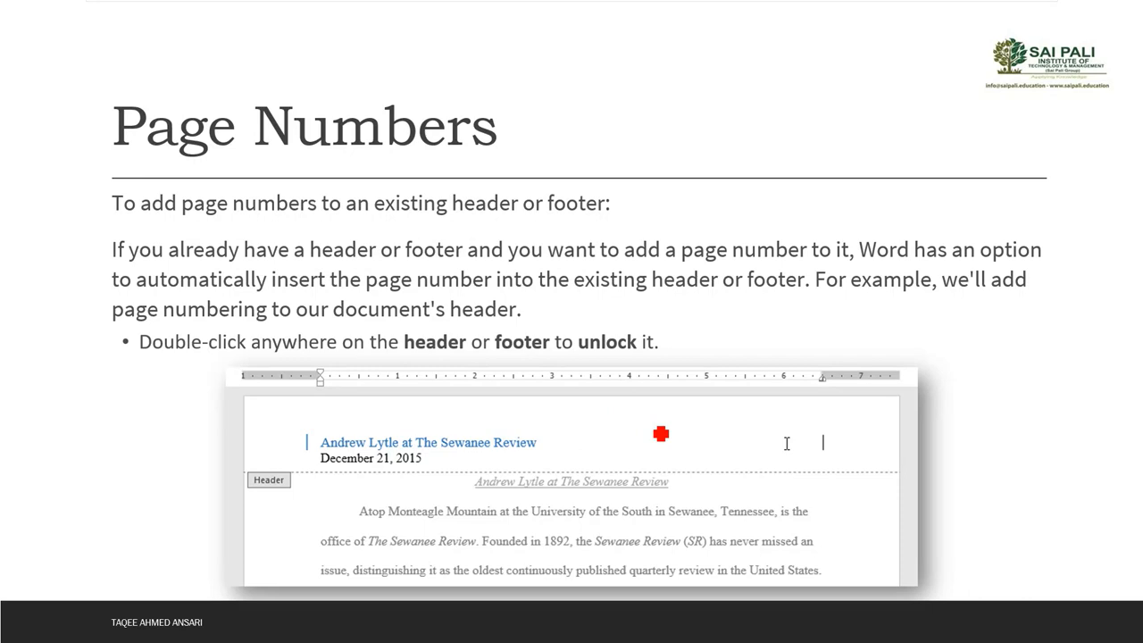
key(alt+Tab)
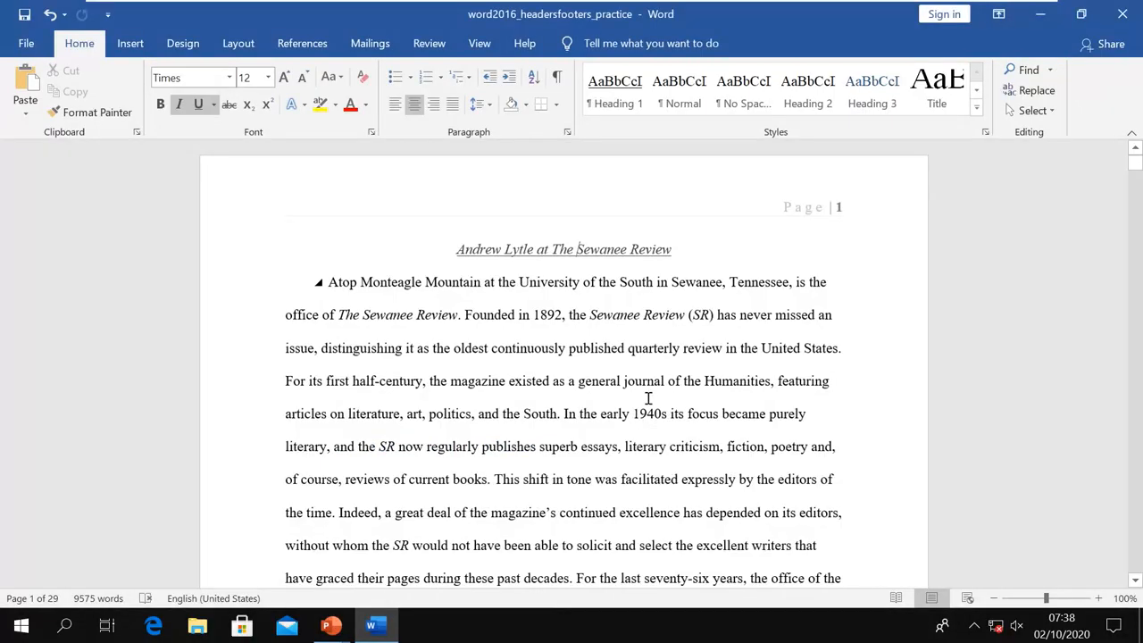
Undo the page number to restore the title-and-date header, and reopen the header for editing
key(ctrl+z)
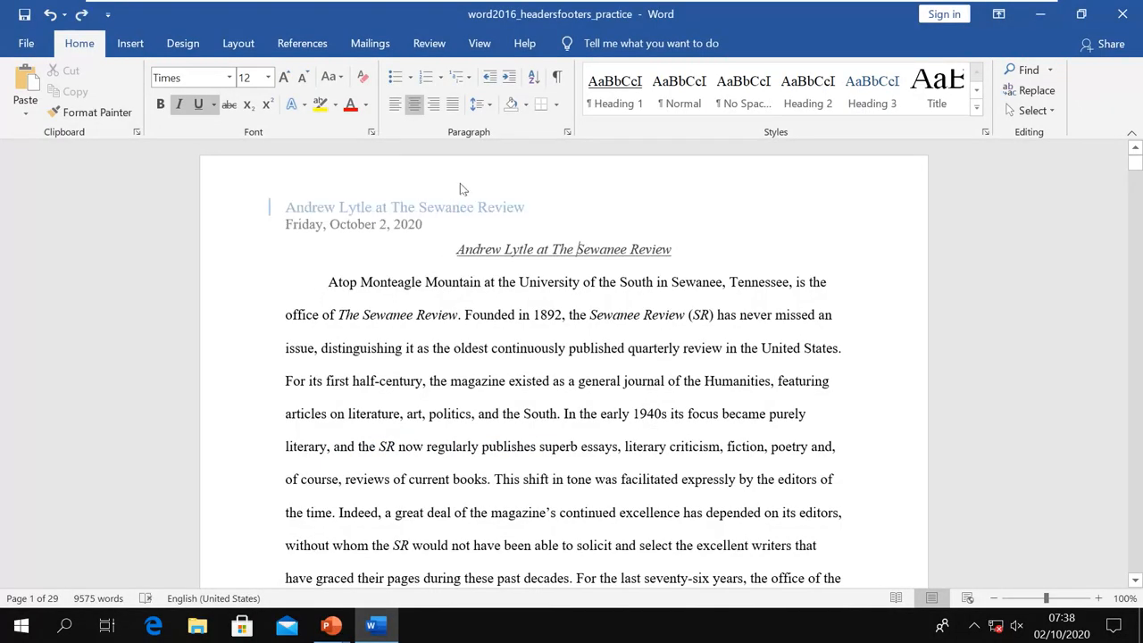
double_click(609, 191)
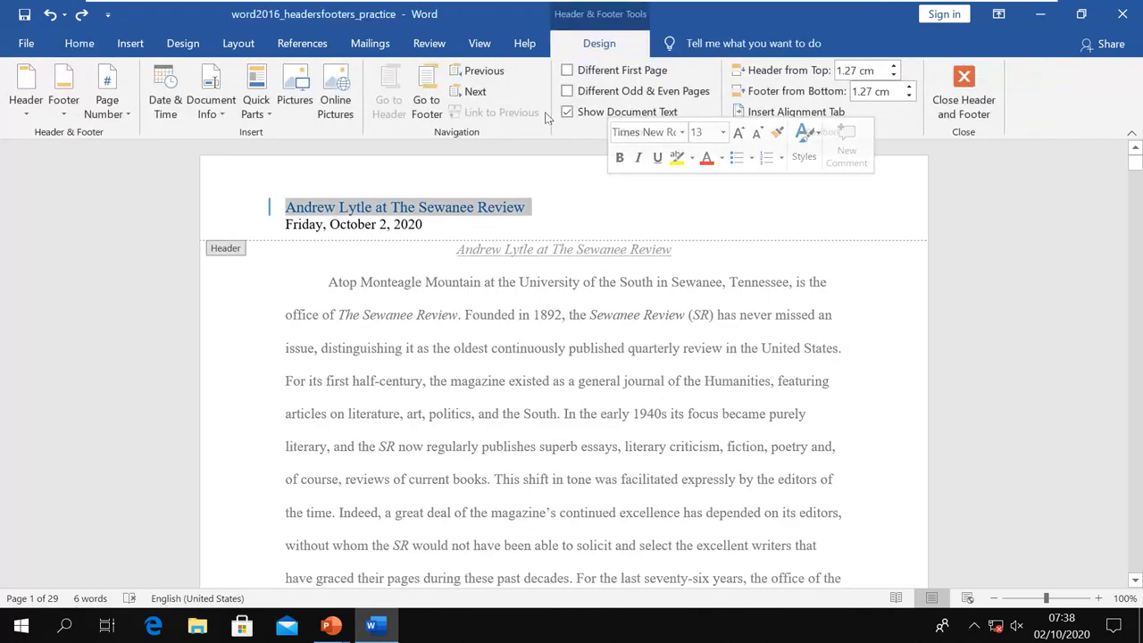
click(119, 117)
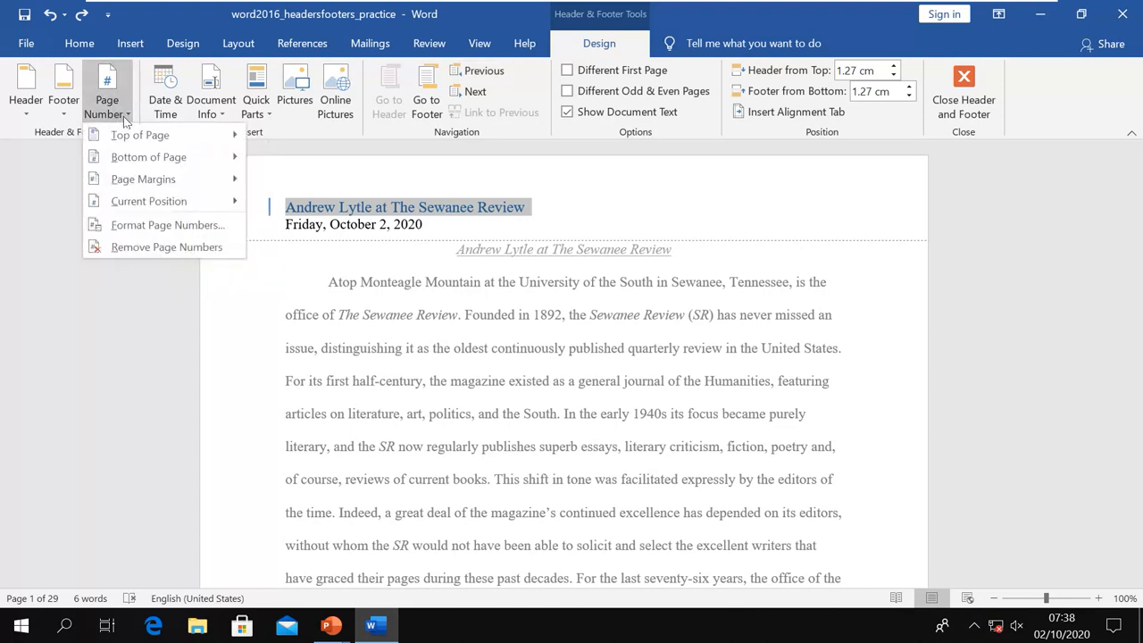
mouse_move(143, 202)
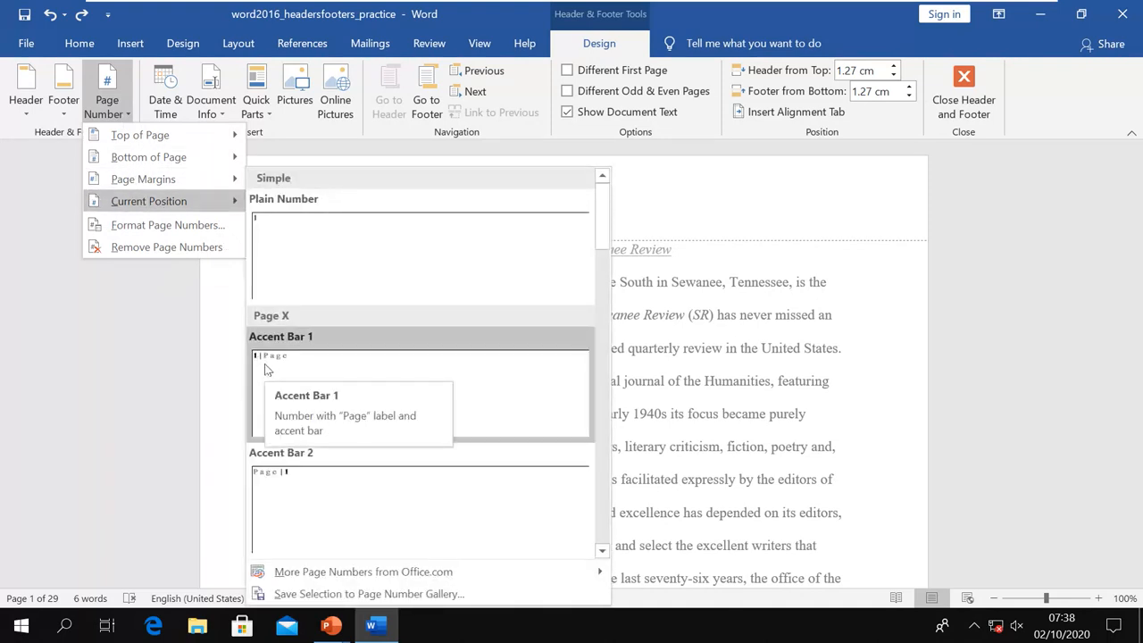
click(131, 308)
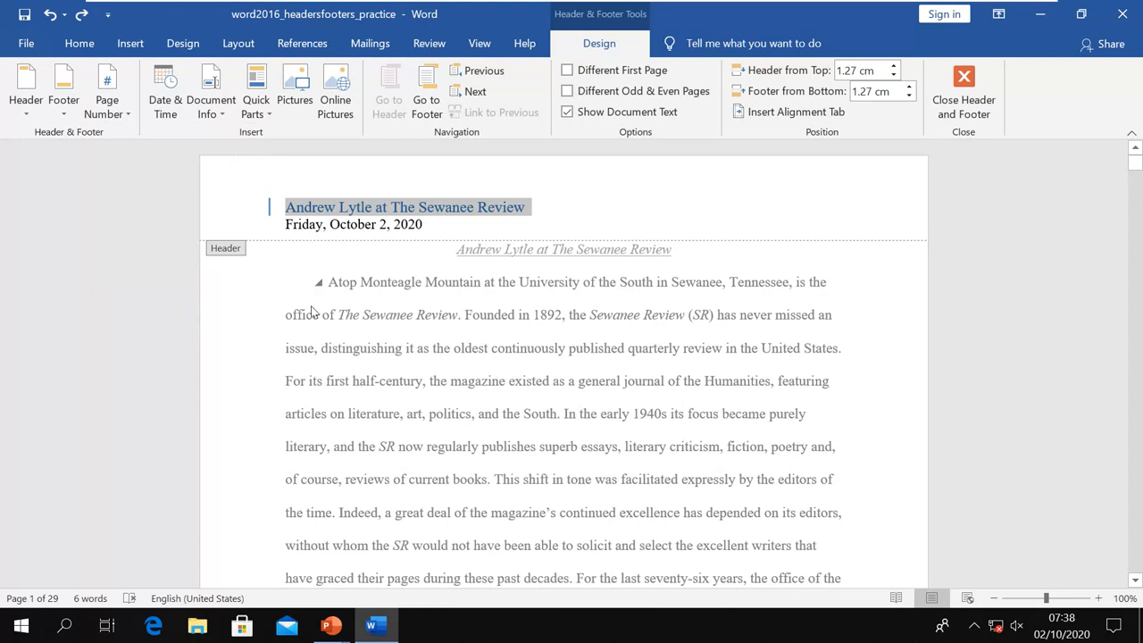
Tab from the end of the header title to the right side of the header line
click(567, 213)
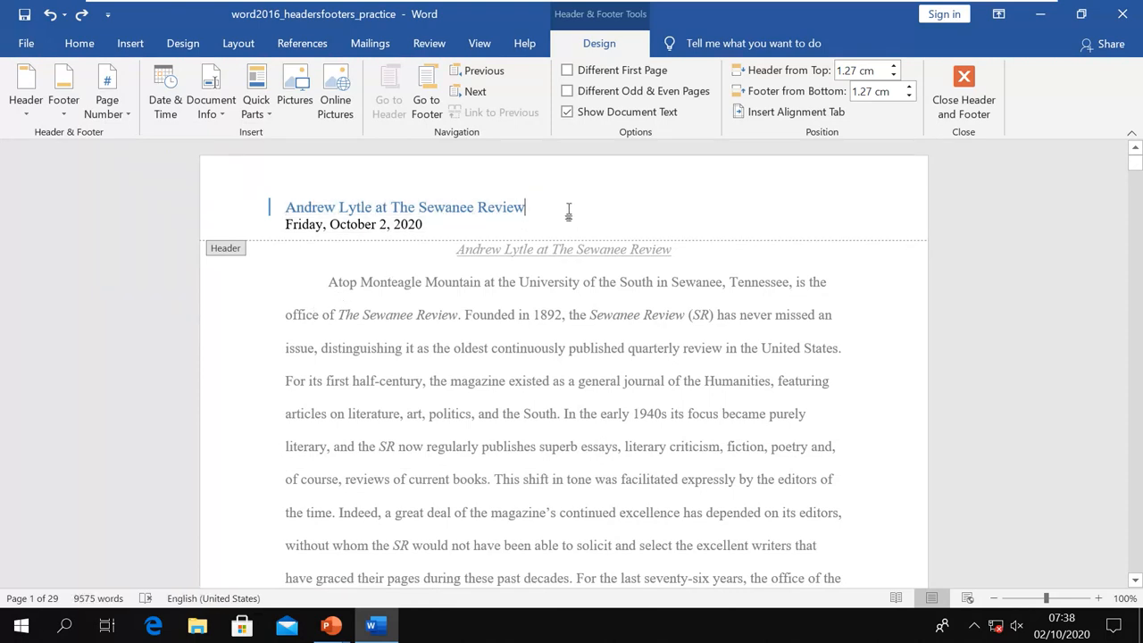
key(Tab)
key(Tab)
key(Tab)
key(Tab)
key(Tab)
key(Tab)
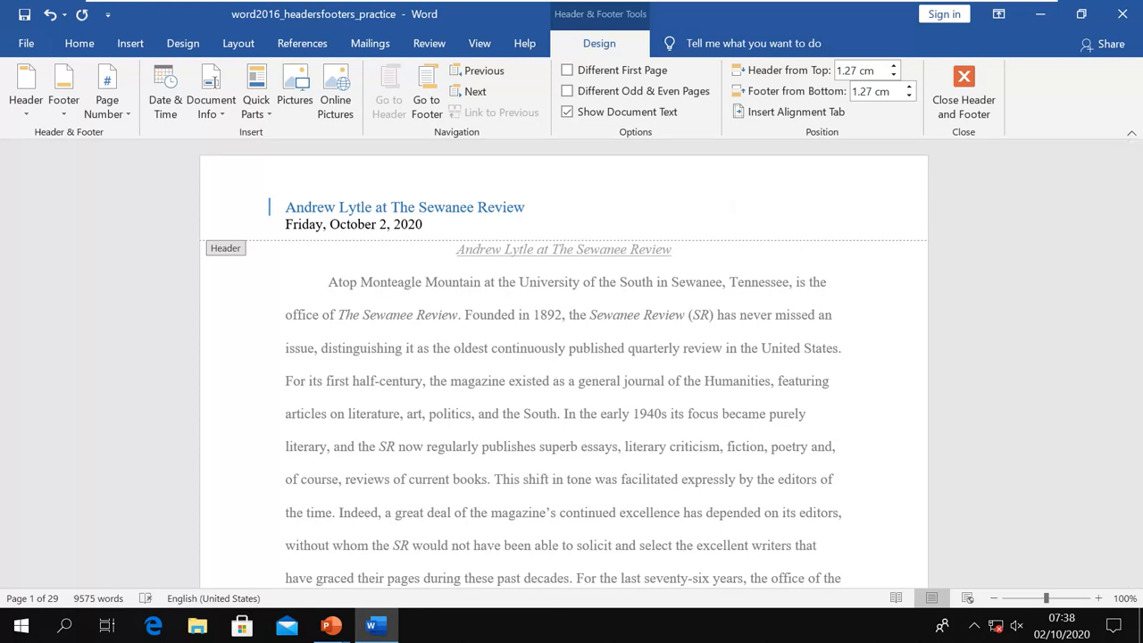
key(Tab)
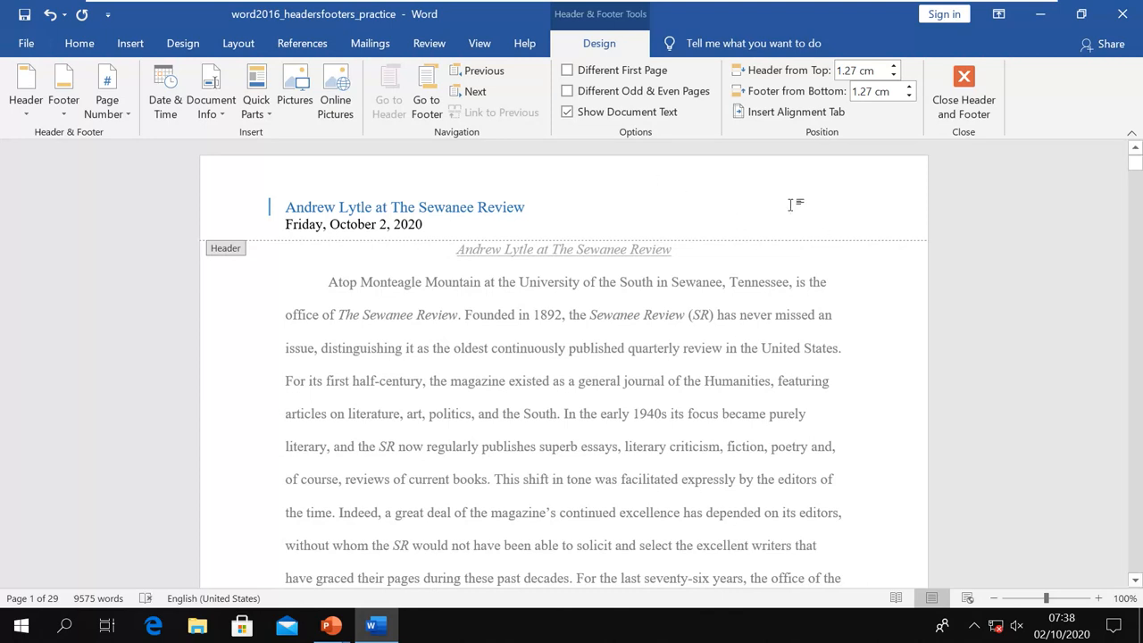
click(128, 114)
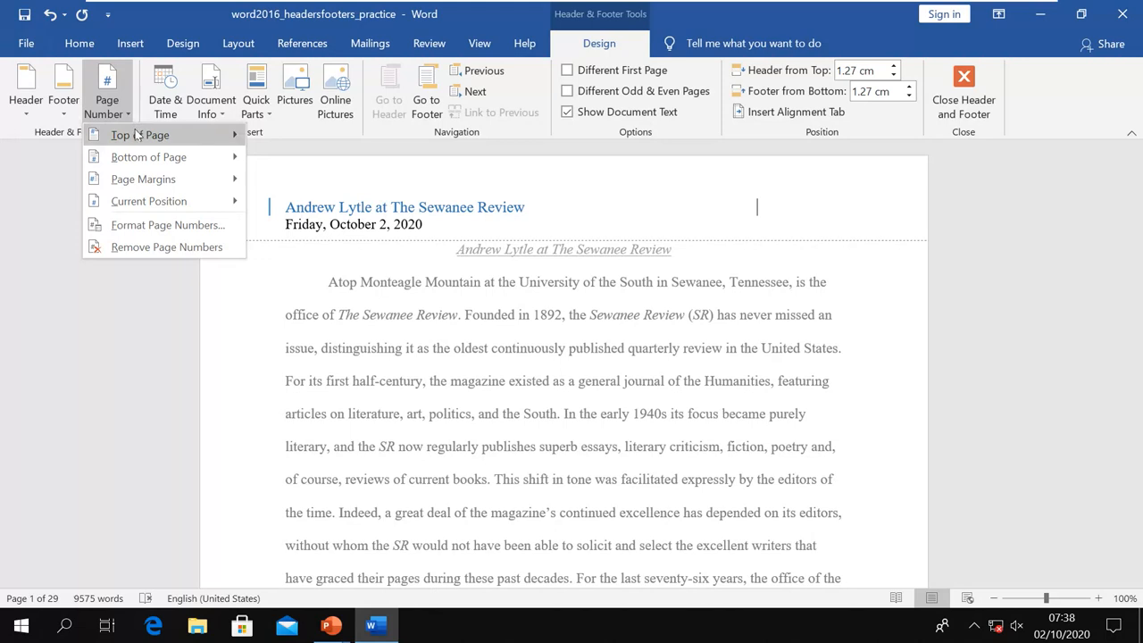
mouse_move(137, 134)
scroll(384, 419, down, 3)
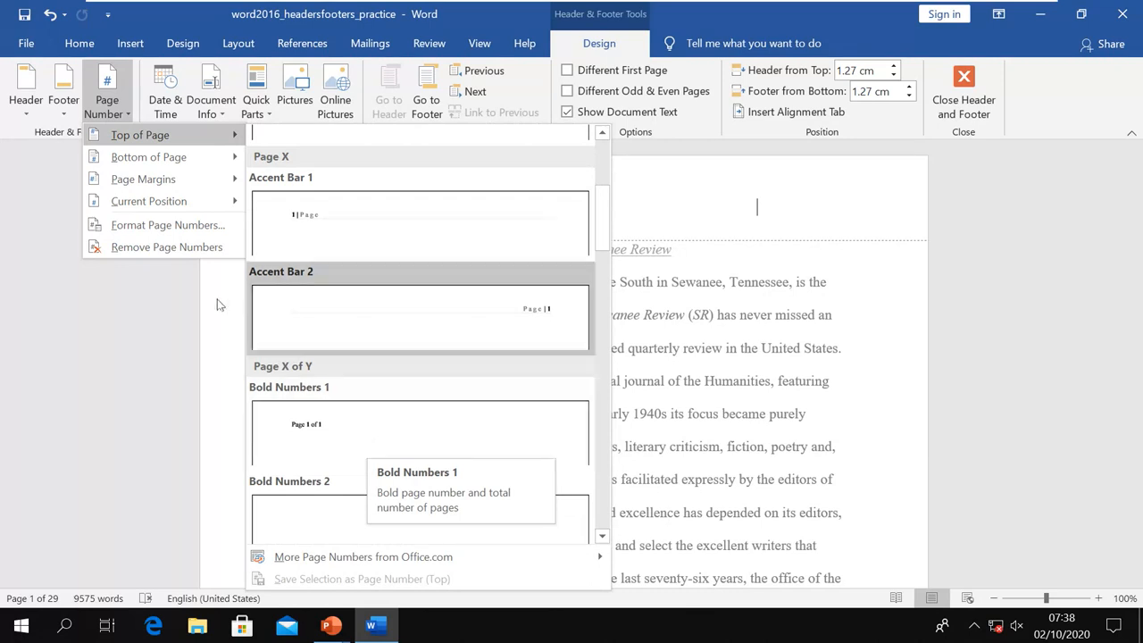
click(322, 236)
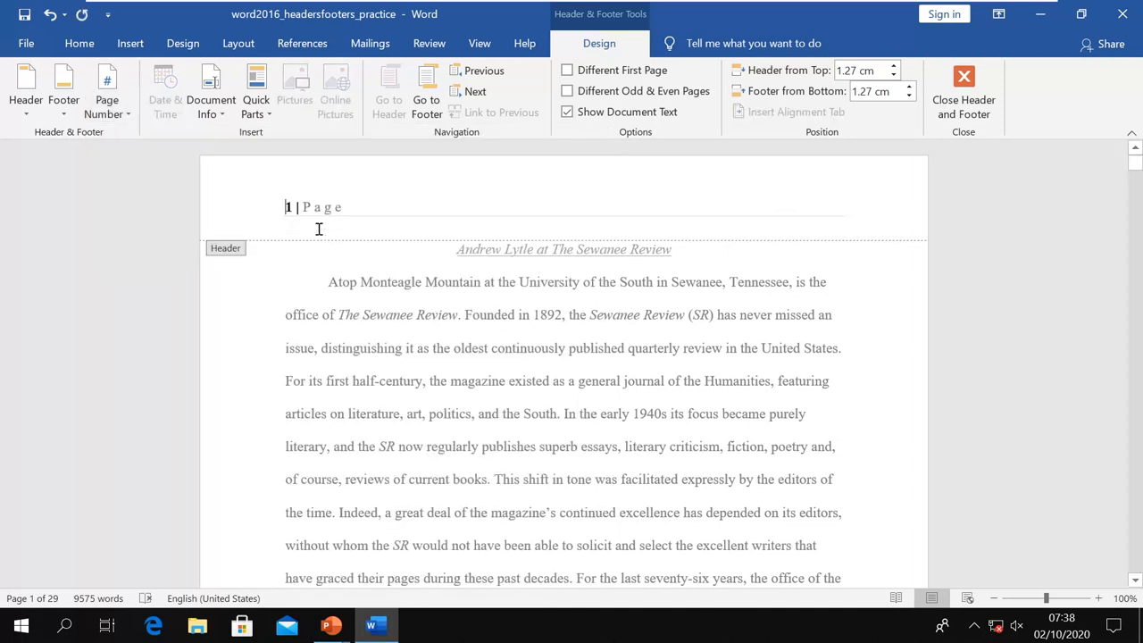
key(ctrl+z)
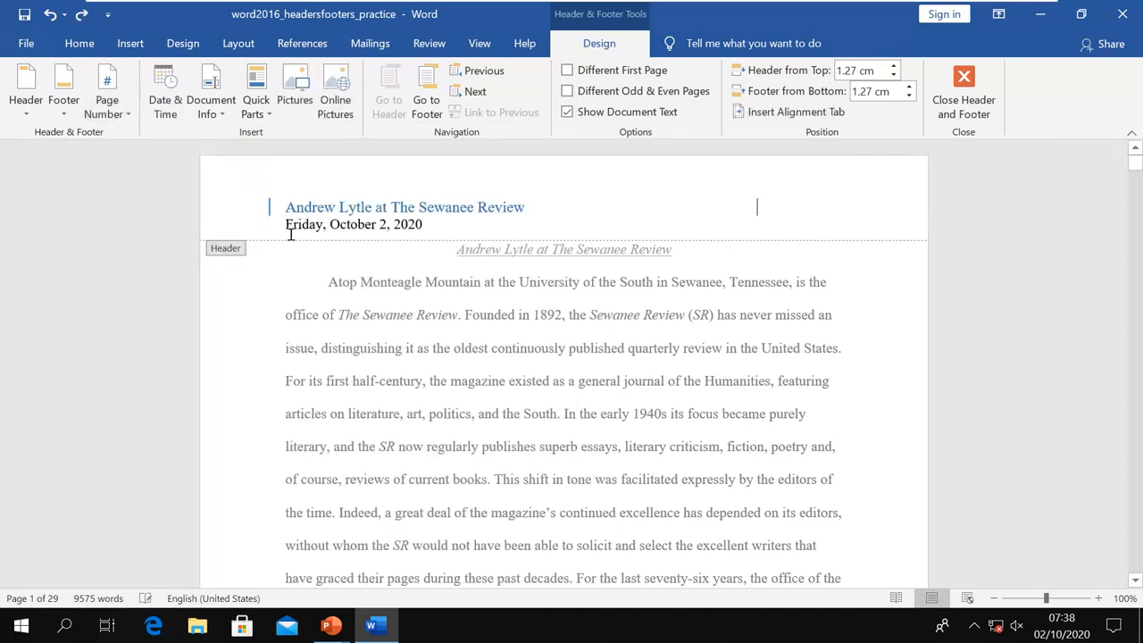
Insert an Accent Bar 2 'Page | 1' number at the current position, then leave the header
click(128, 116)
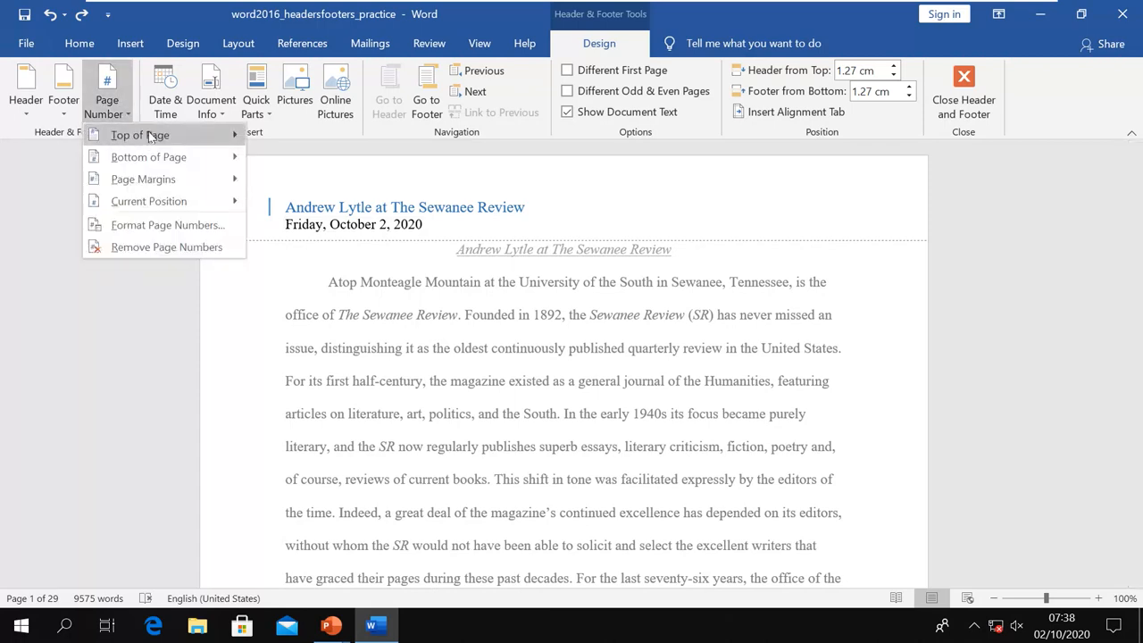
mouse_move(142, 138)
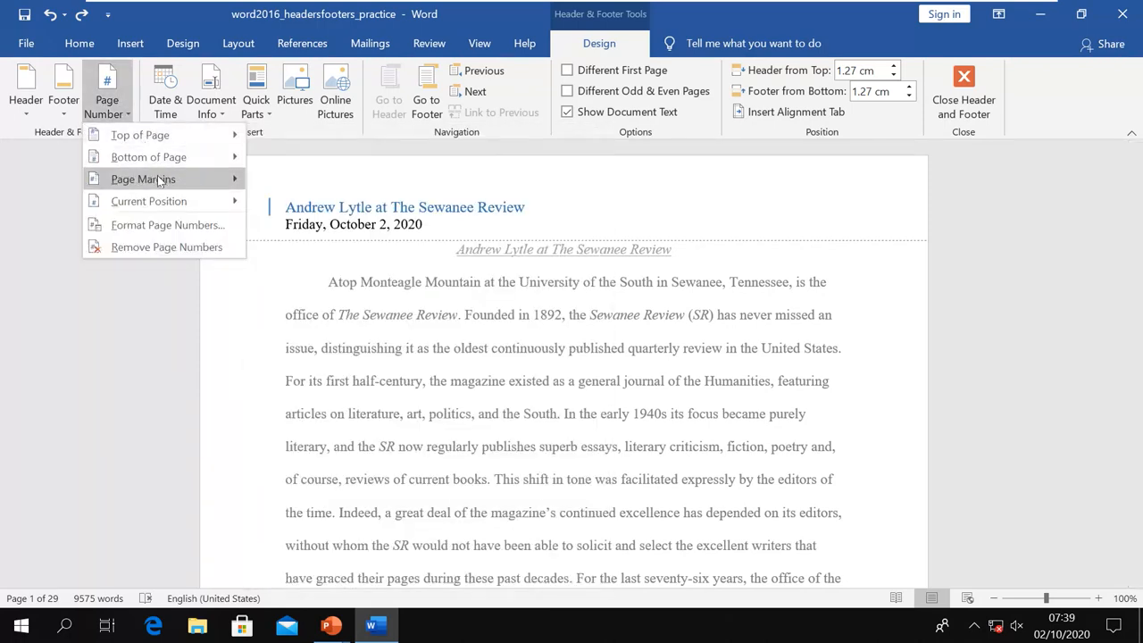
mouse_move(171, 208)
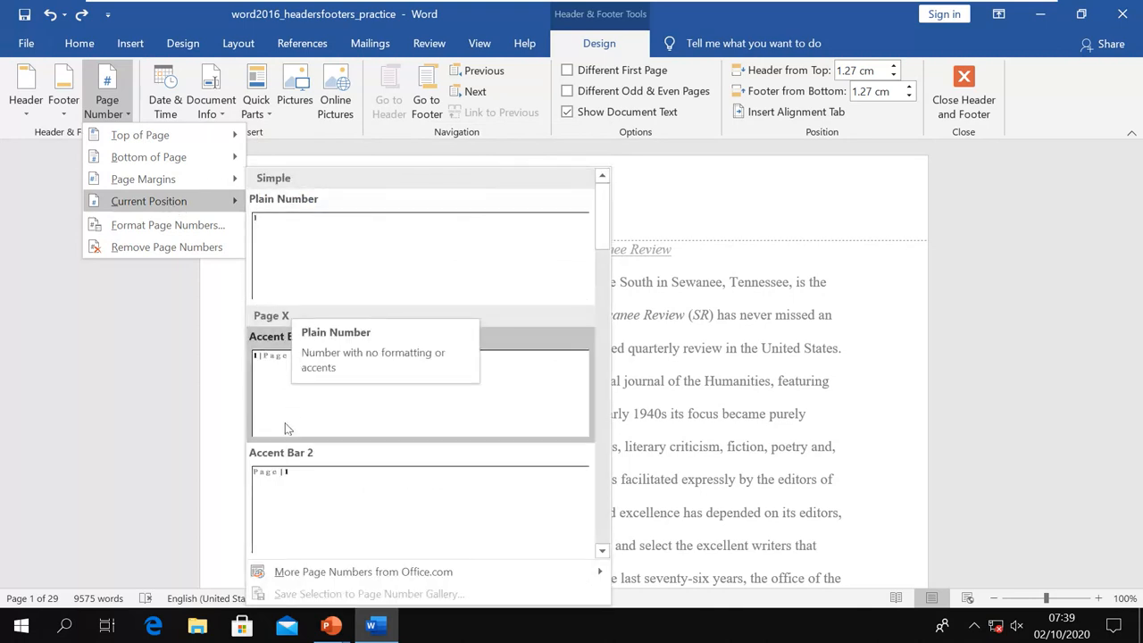
click(284, 478)
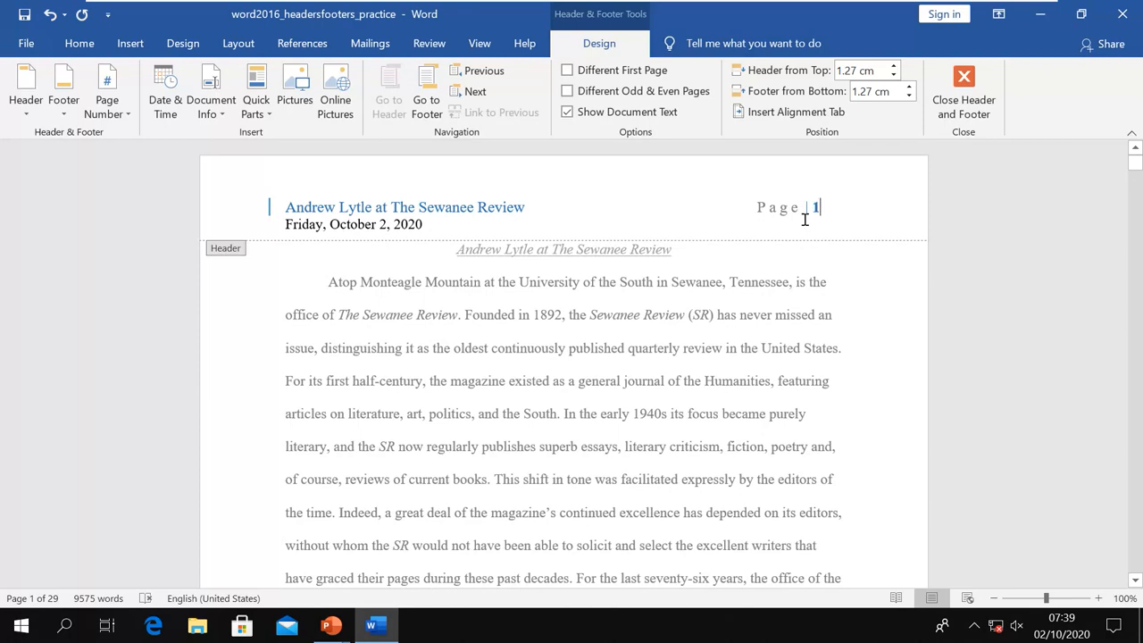
double_click(818, 320)
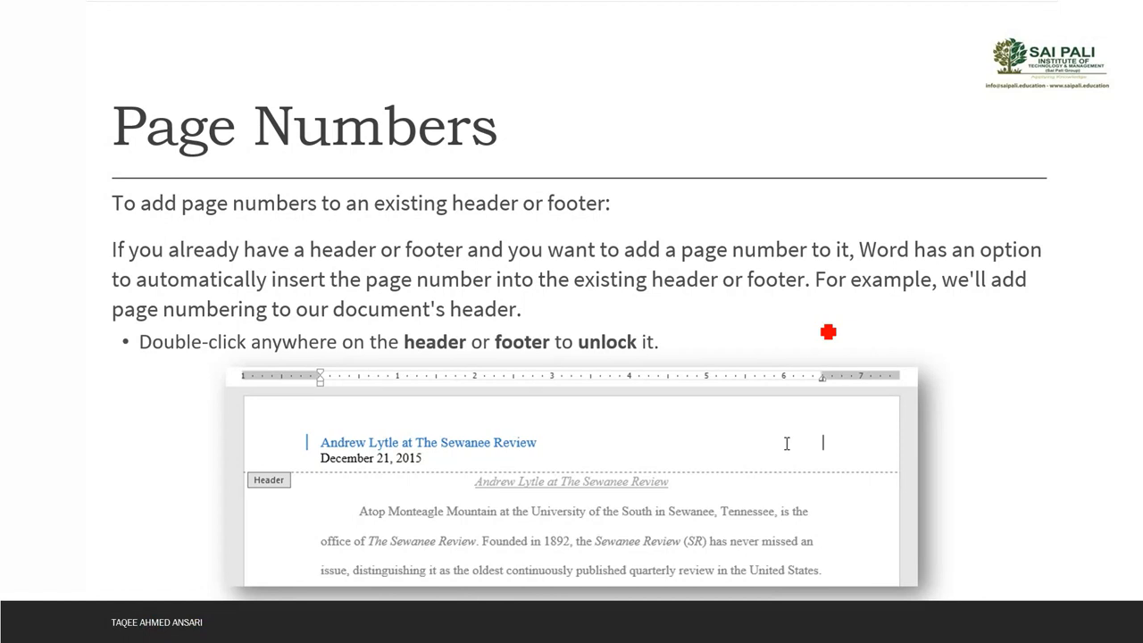
Click through the header page number slides and settle on the first-page number slide
click(828, 332)
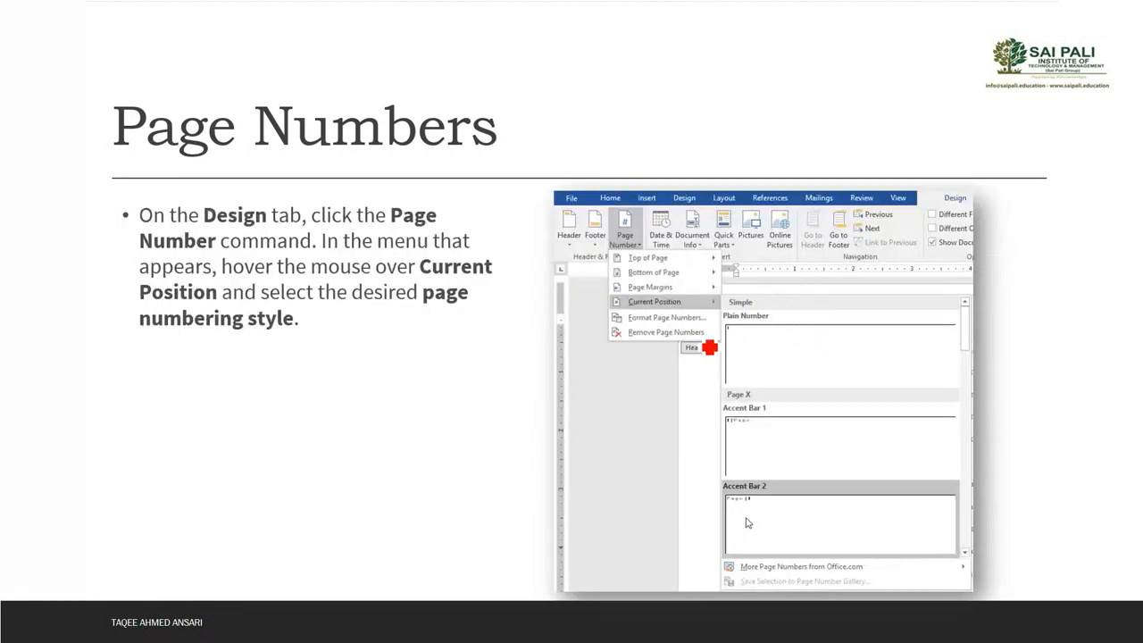
click(709, 348)
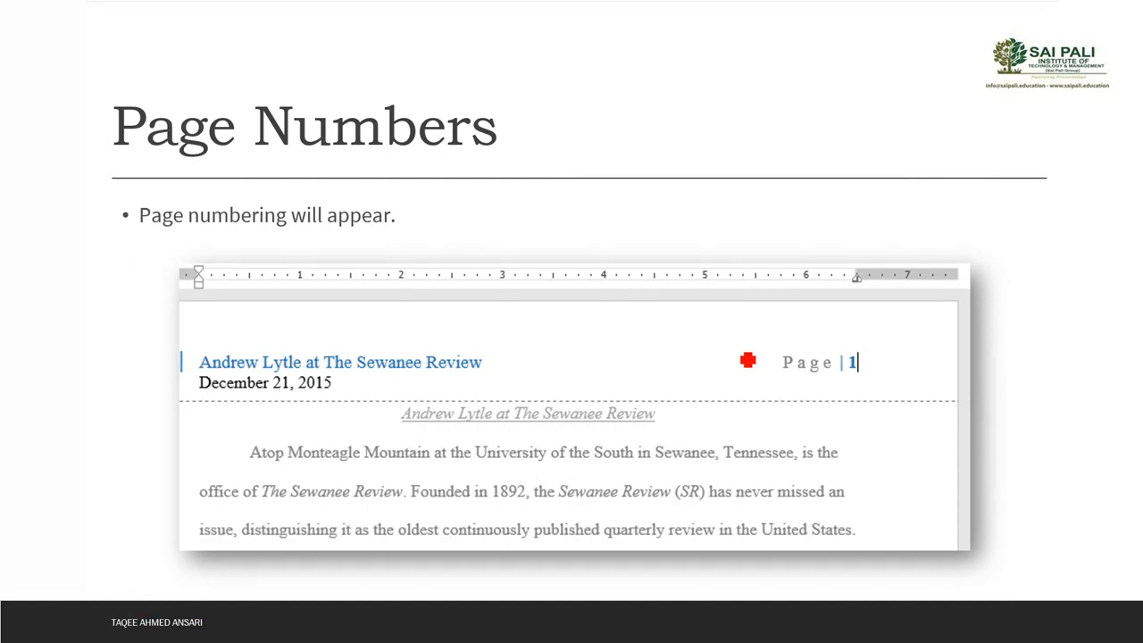
click(747, 361)
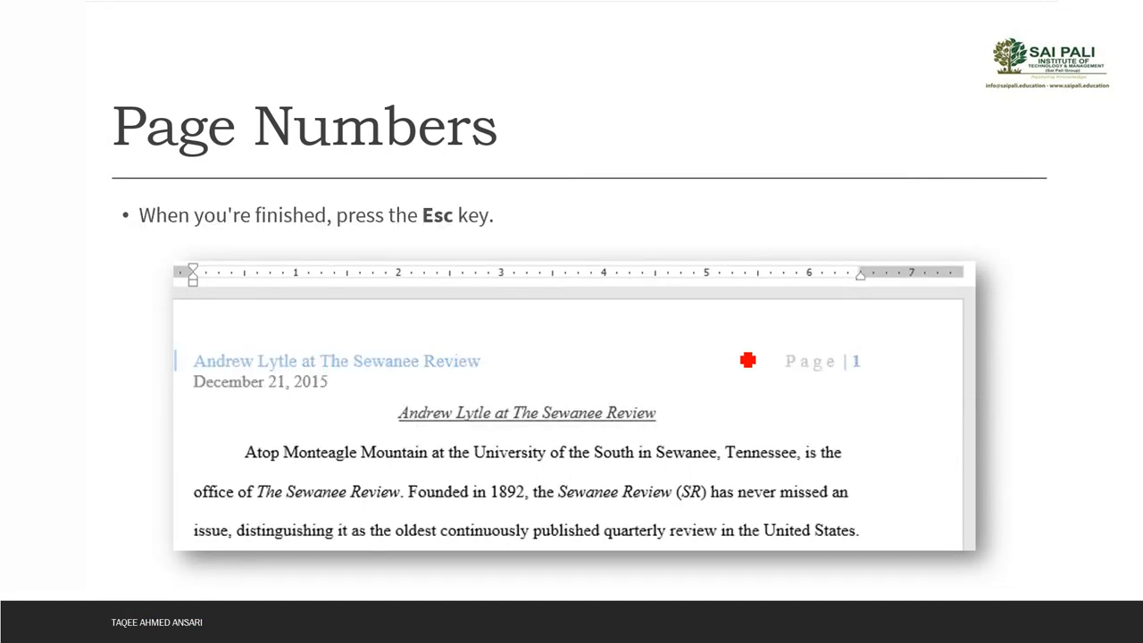
click(748, 361)
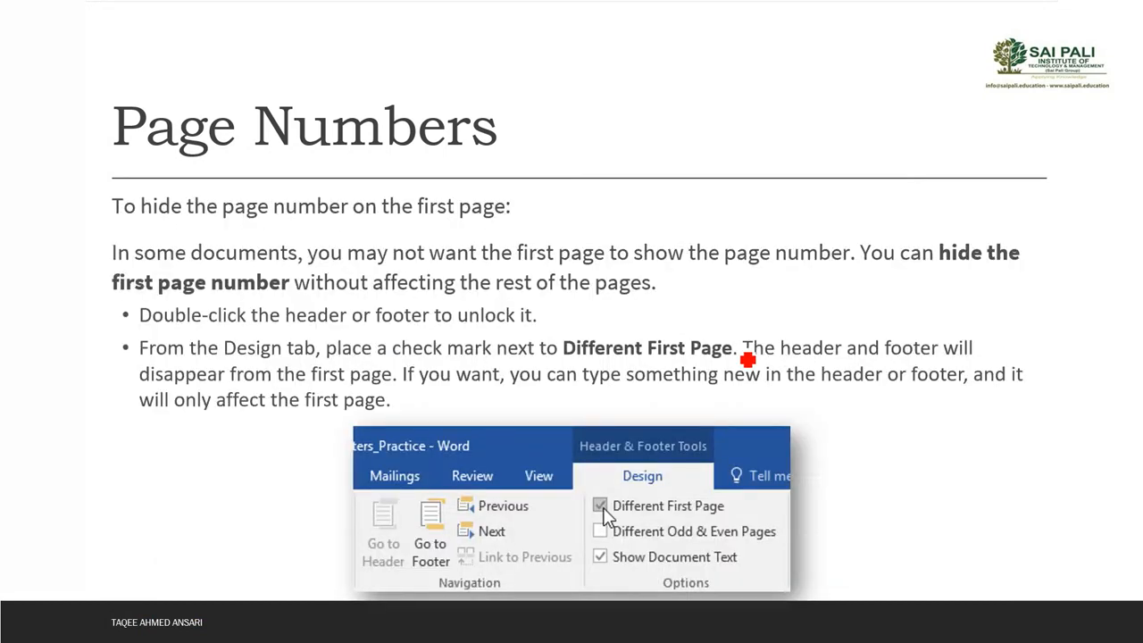
click(747, 361)
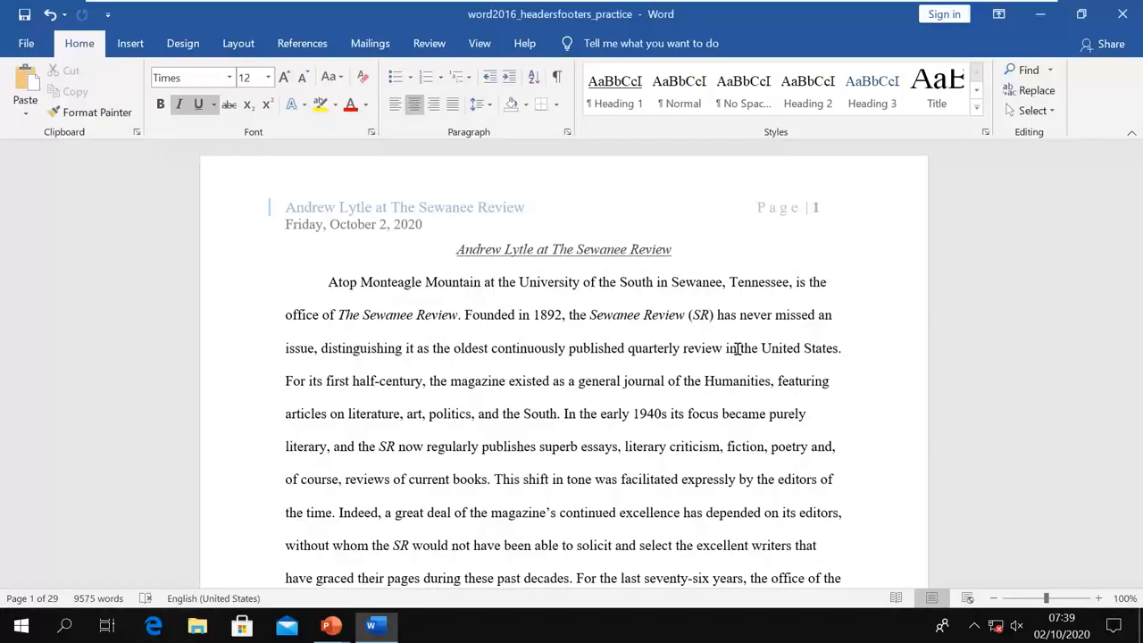
scroll(750, 333, down, 9)
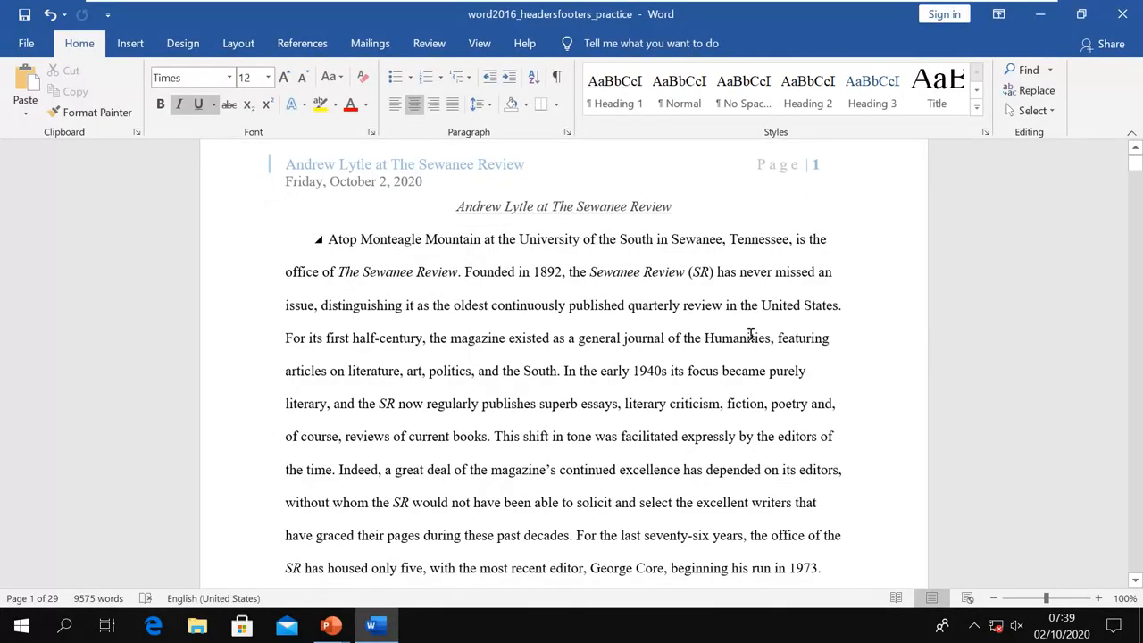
scroll(750, 333, down, 15)
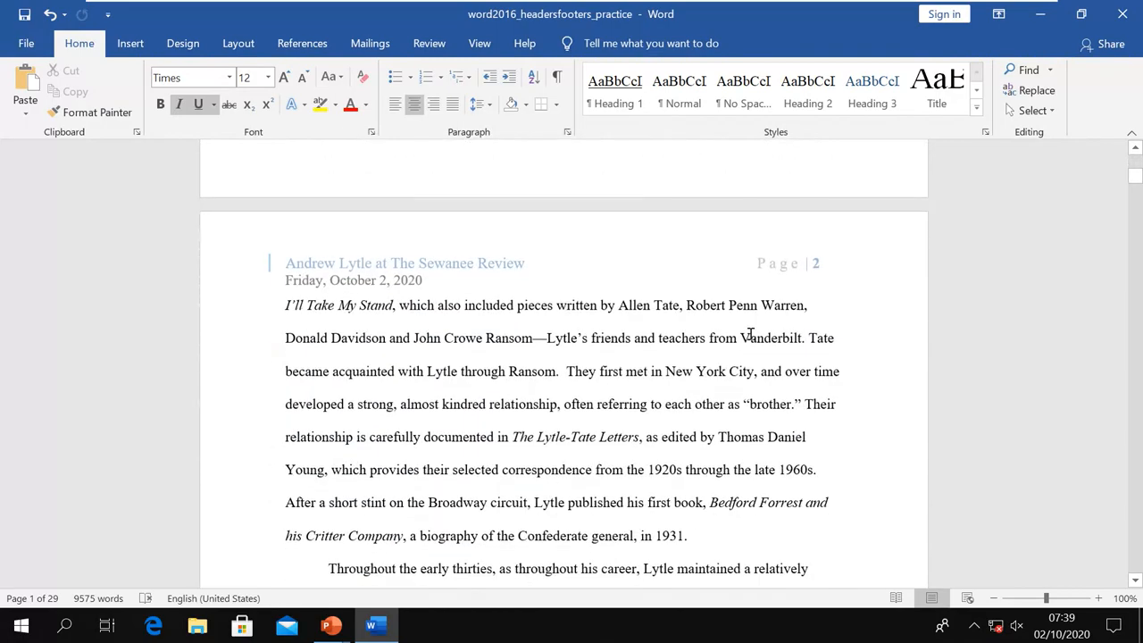
scroll(751, 333, down, 15)
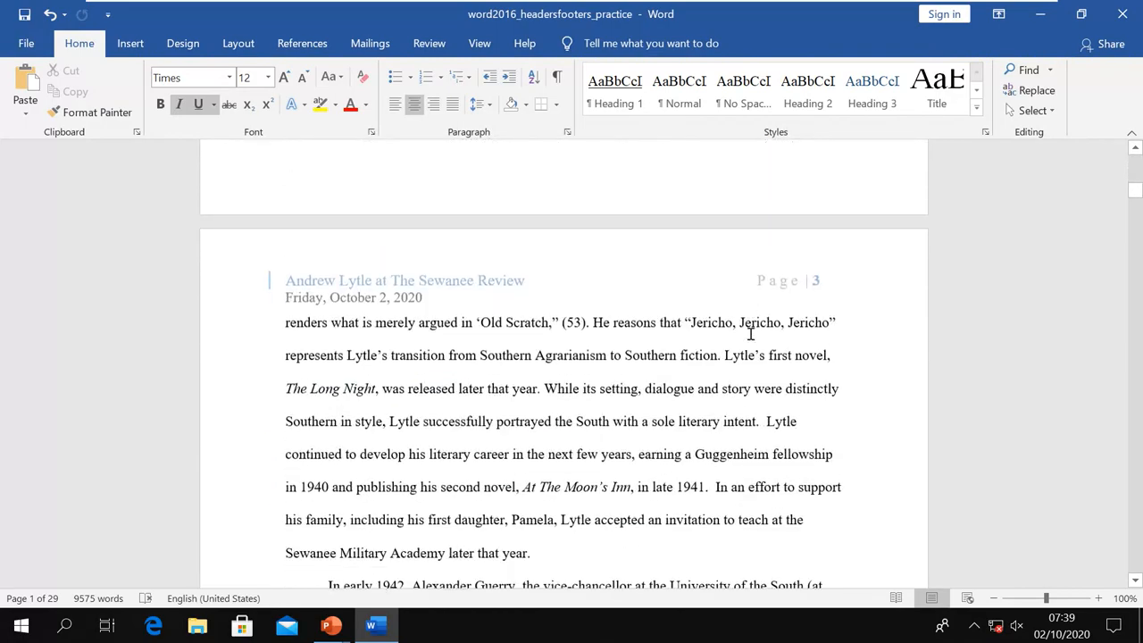
scroll(753, 340, down, 4)
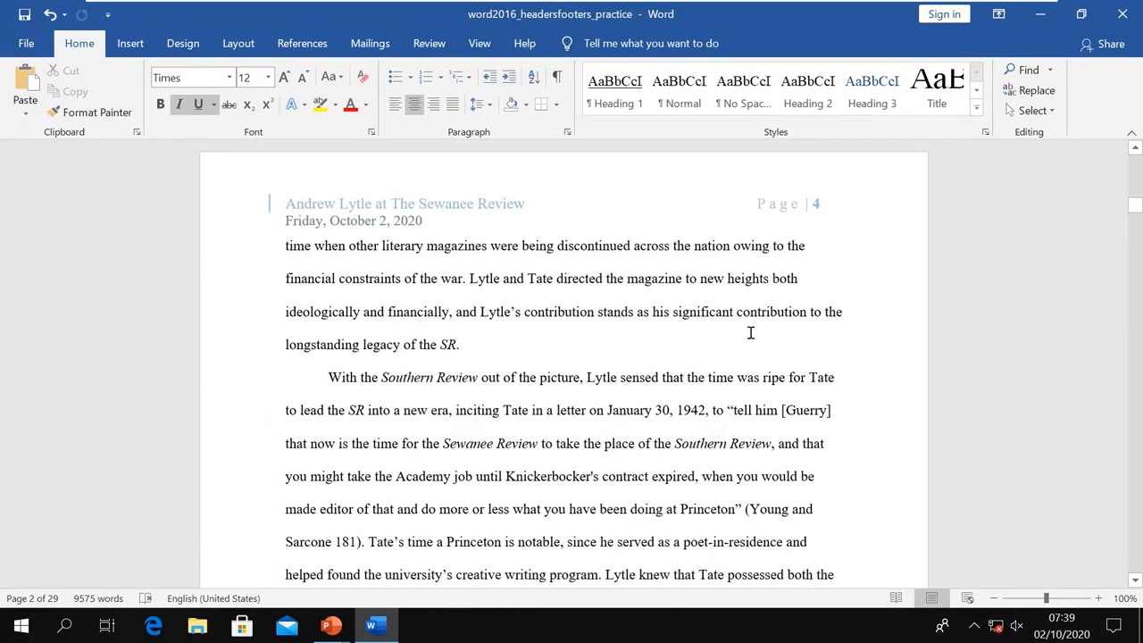
scroll(750, 333, down, 11)
scroll(750, 333, down, 3)
scroll(746, 335, up, 12)
scroll(744, 337, up, 20)
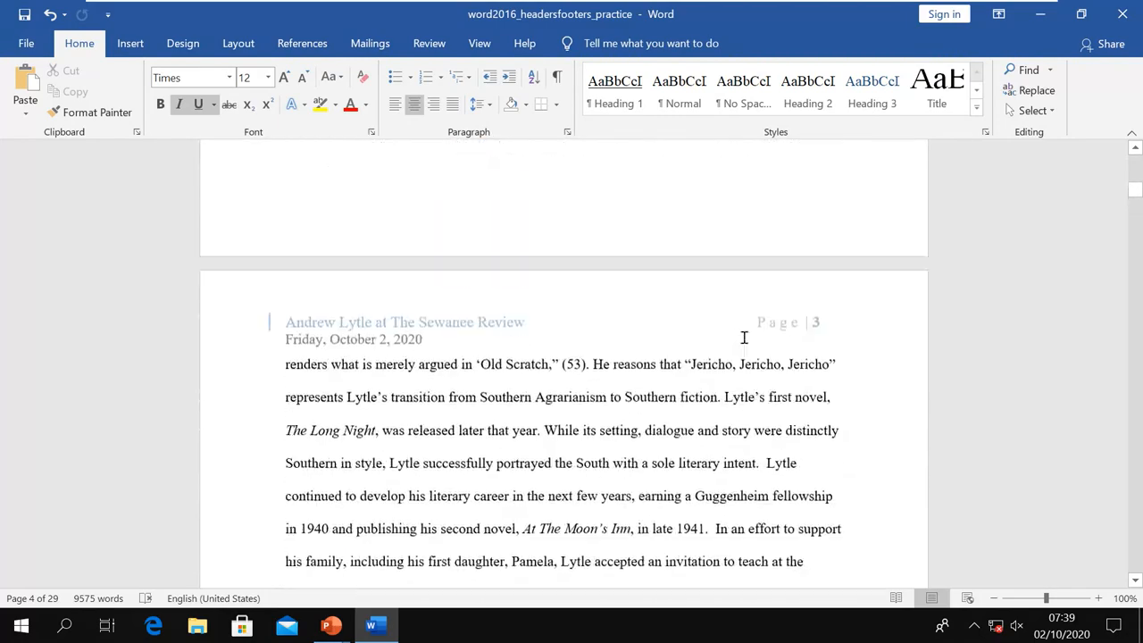
scroll(744, 338, up, 1)
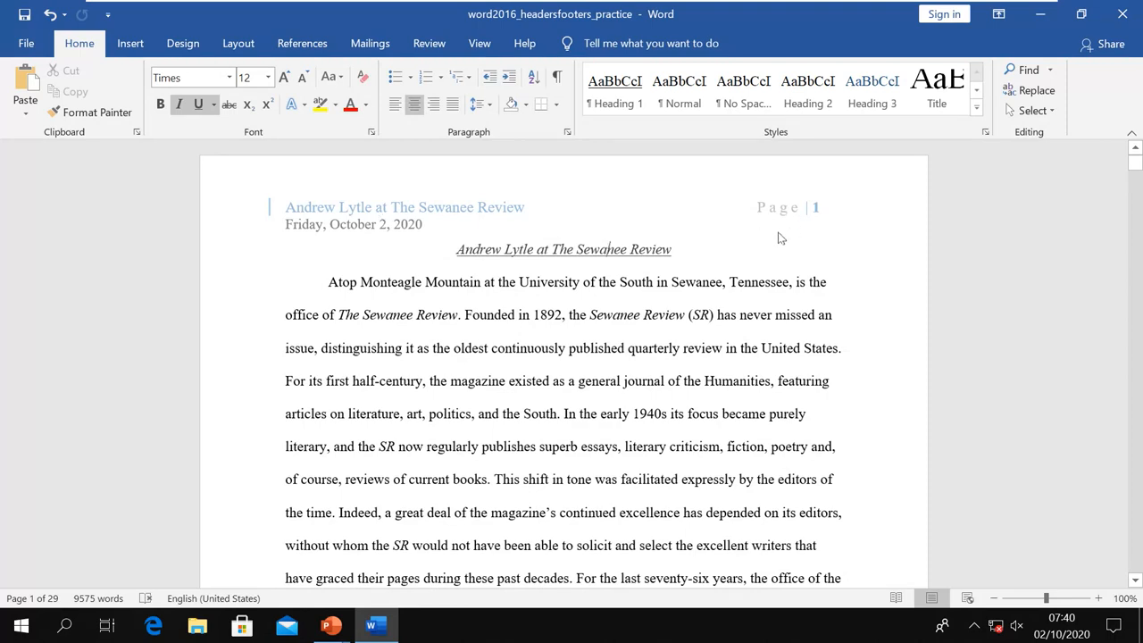
double_click(593, 190)
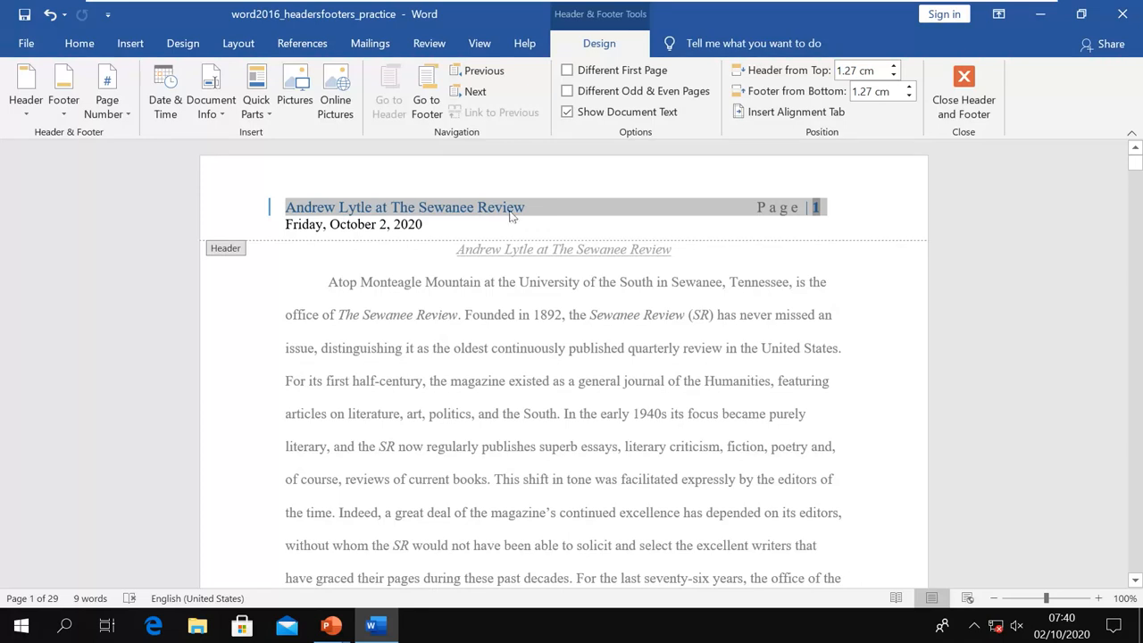
click(973, 116)
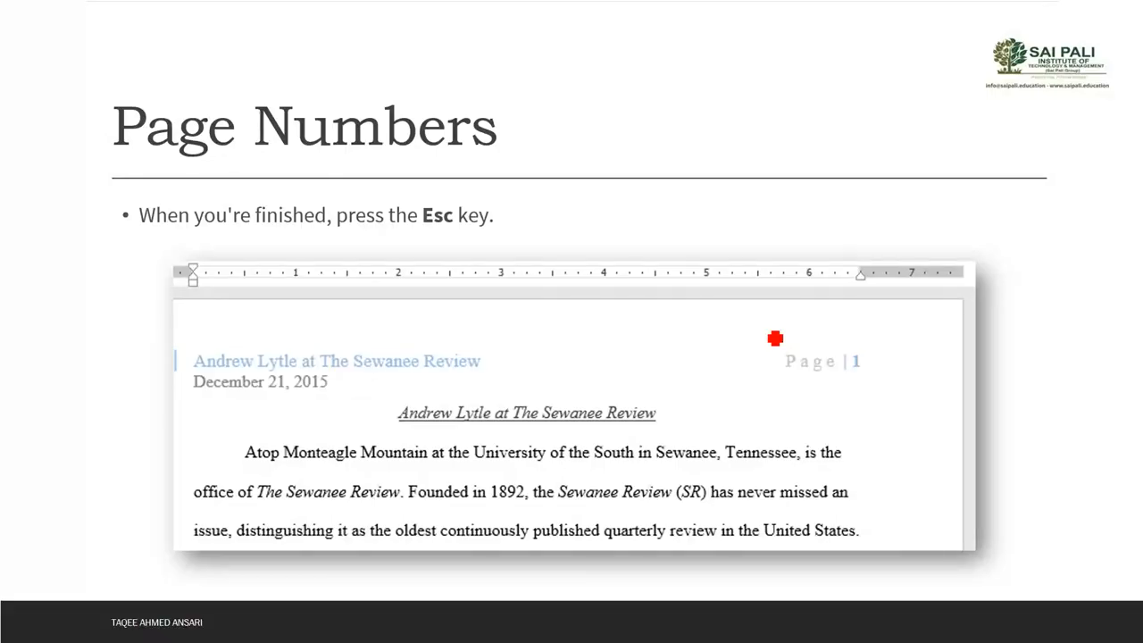
Circle Different First Page on the hiding-first-page slide, then advance to Restart page numbering
key(Right)
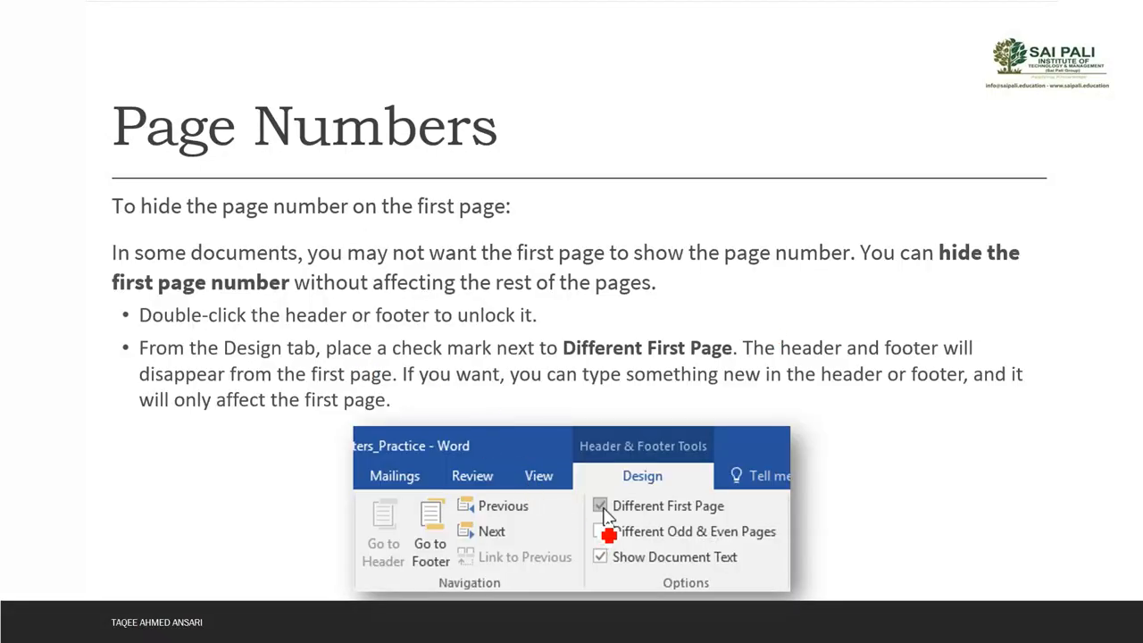
drag(597, 507, 600, 525)
key(Right)
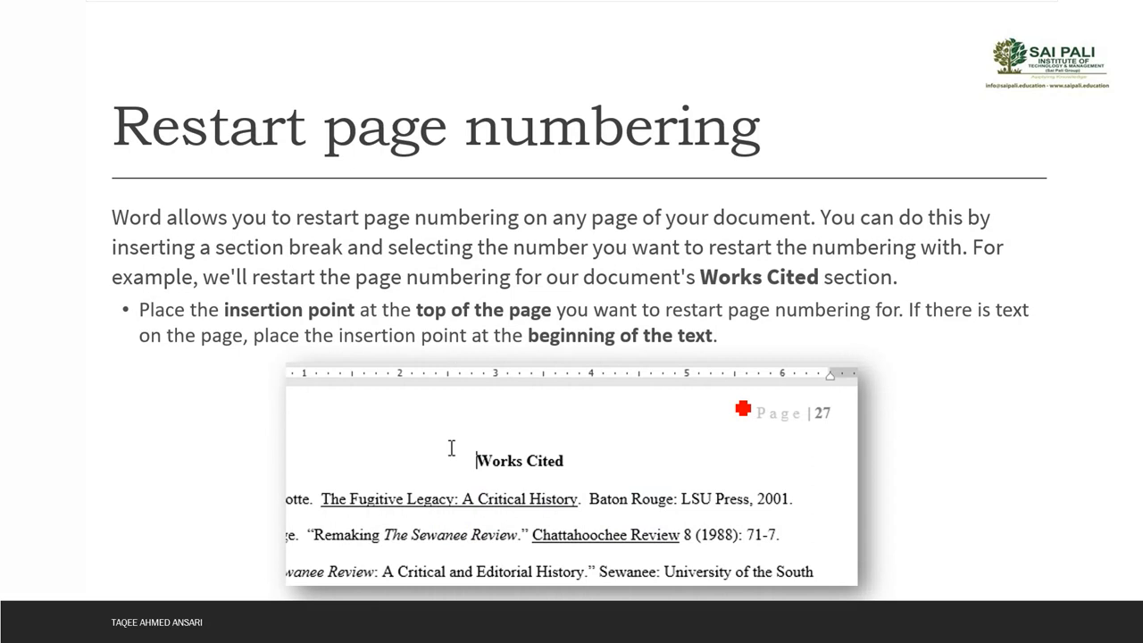
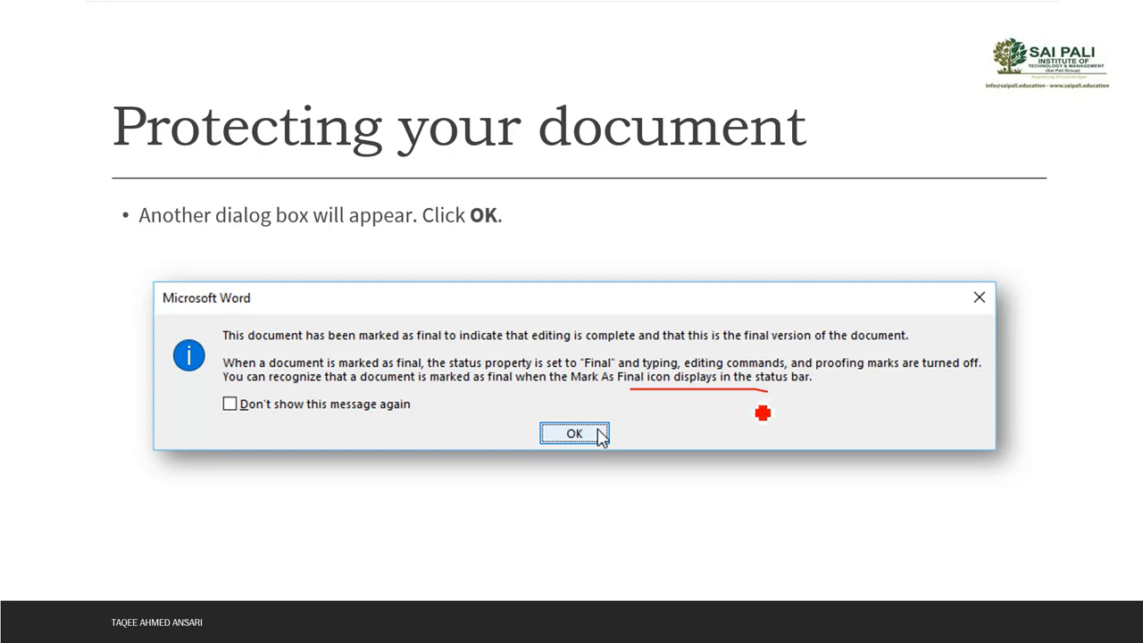
Advance to the marked-as-final slide and mark MARKED AS FINAL, Edit Anyway and Restrict Access in red ink
key(Right)
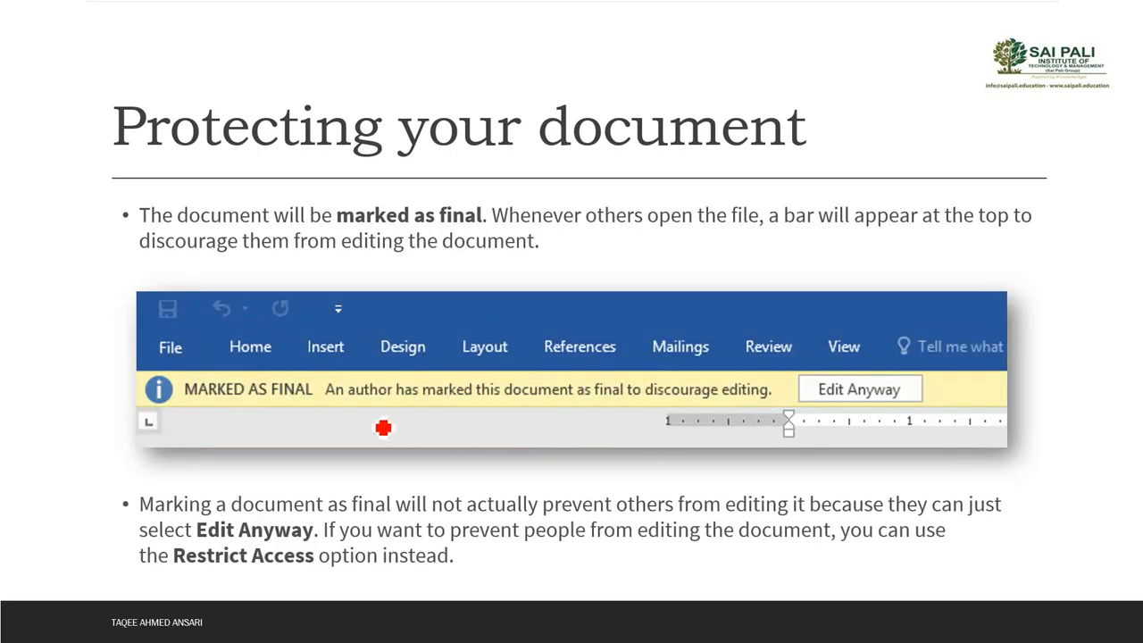
drag(208, 408, 311, 416)
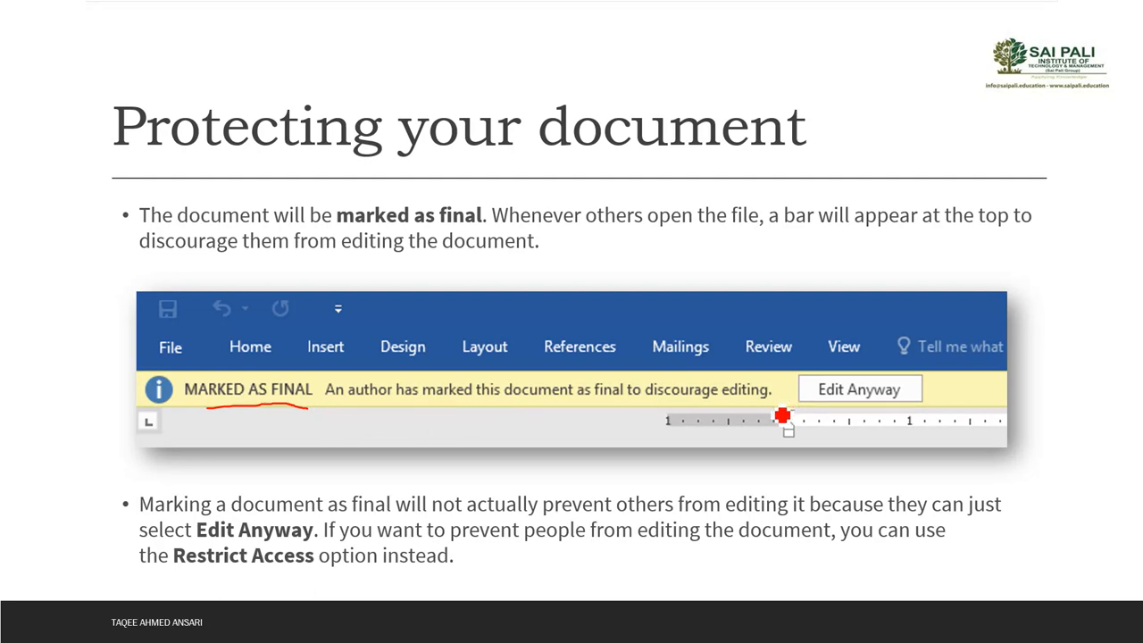
mouse_move(942, 382)
mouse_down()
mouse_move(781, 373)
mouse_move(871, 425)
mouse_move(937, 388)
mouse_up()
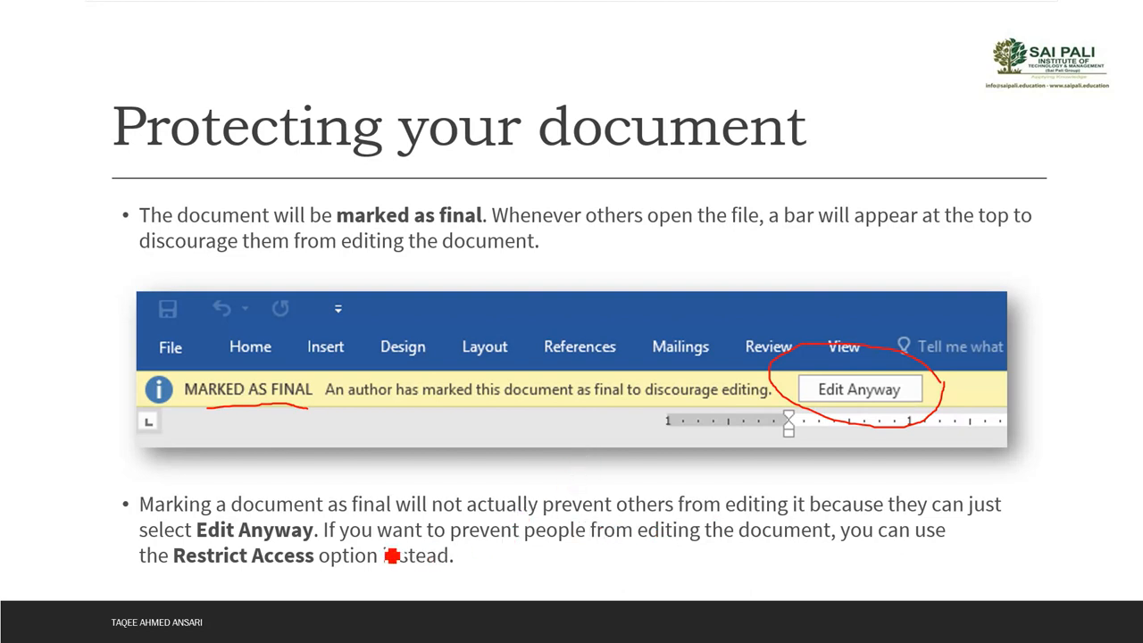
drag(190, 566, 277, 563)
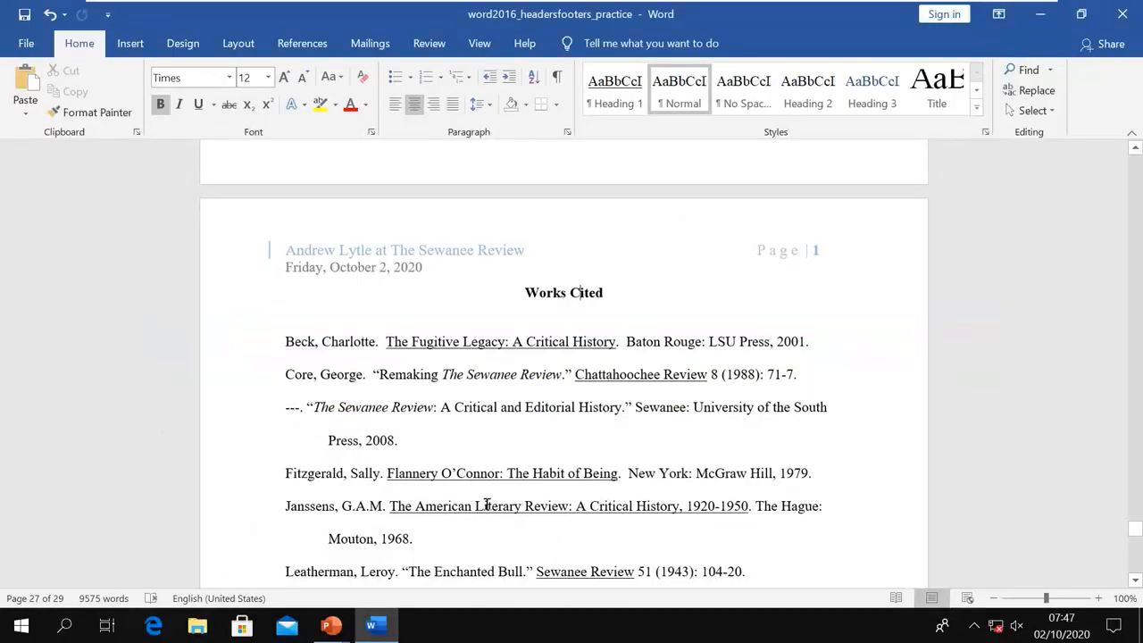
Mark the Works Cited document as final from File > Info > Protect Document
click(26, 44)
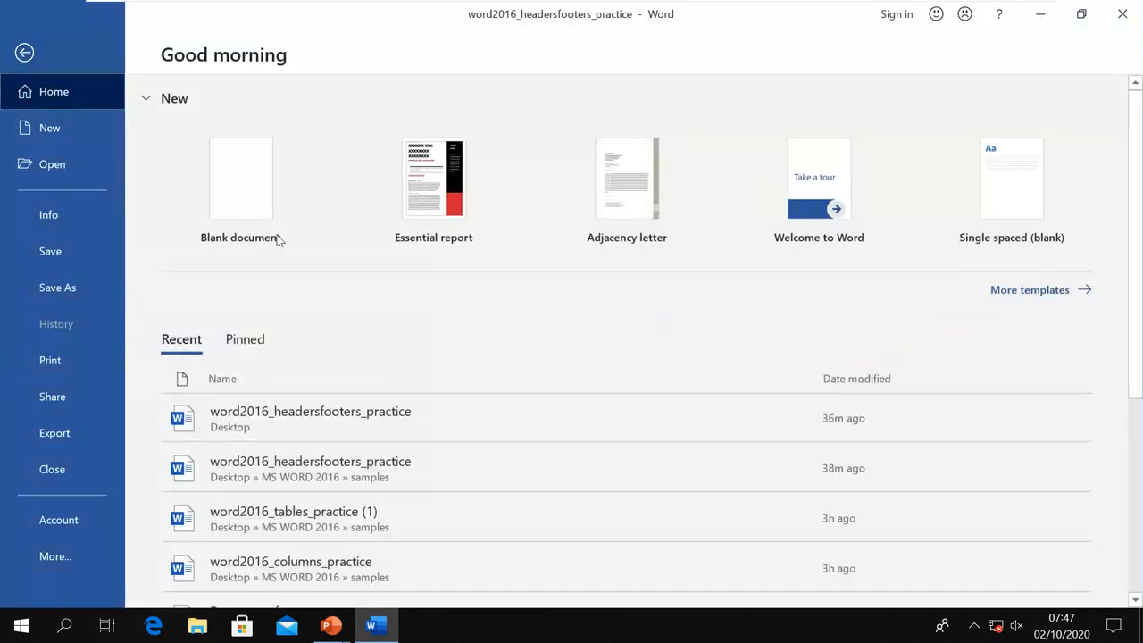
click(63, 221)
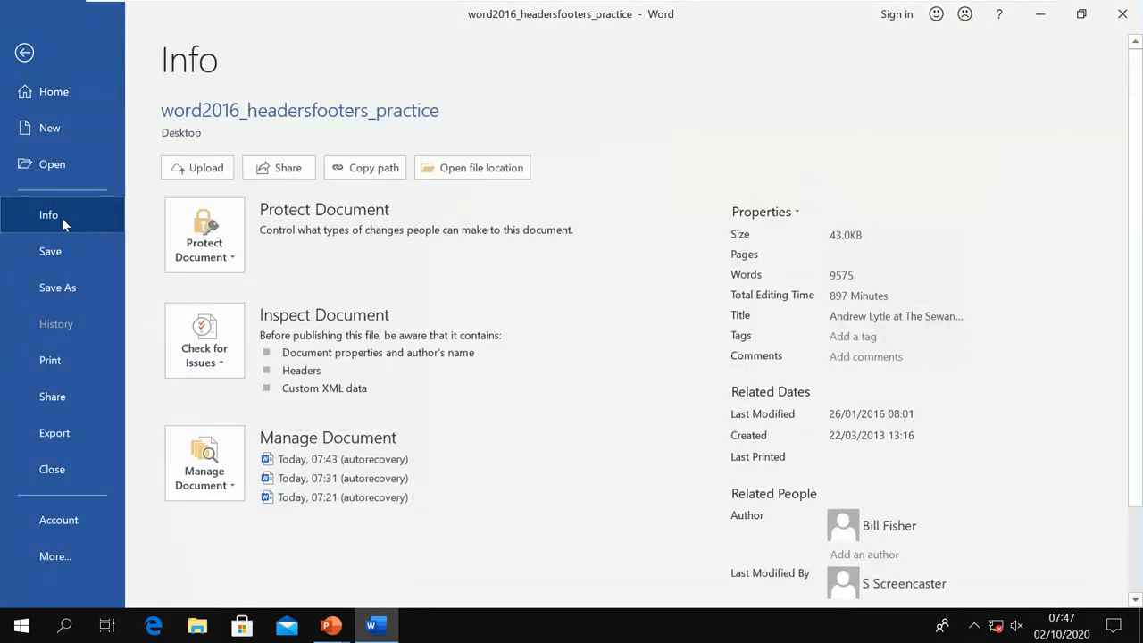
click(219, 265)
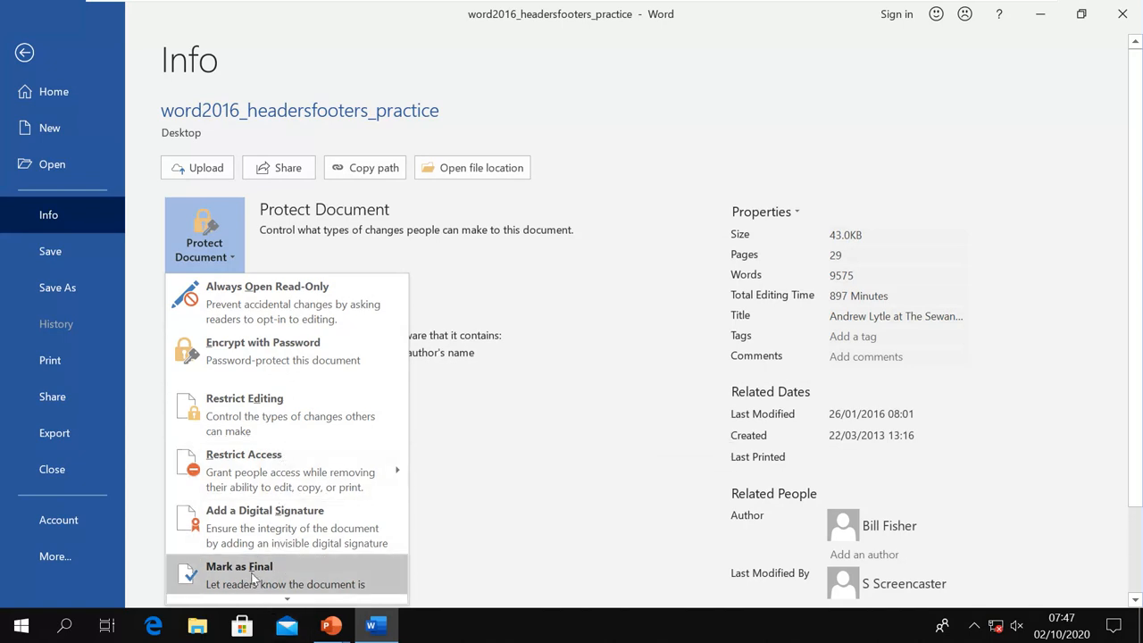
click(255, 578)
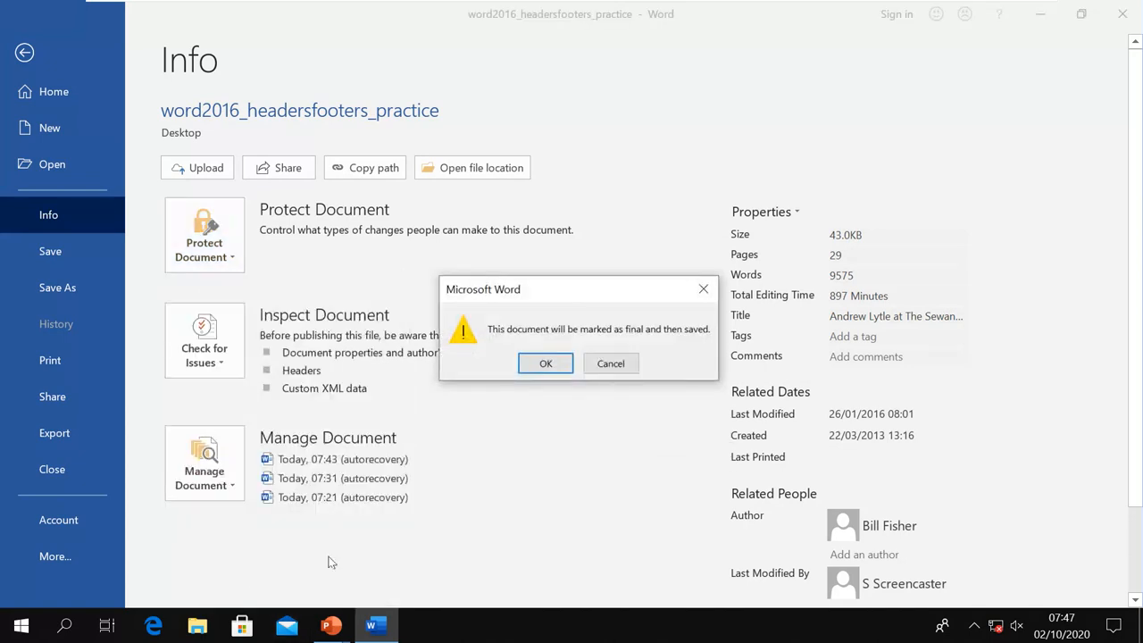
click(540, 367)
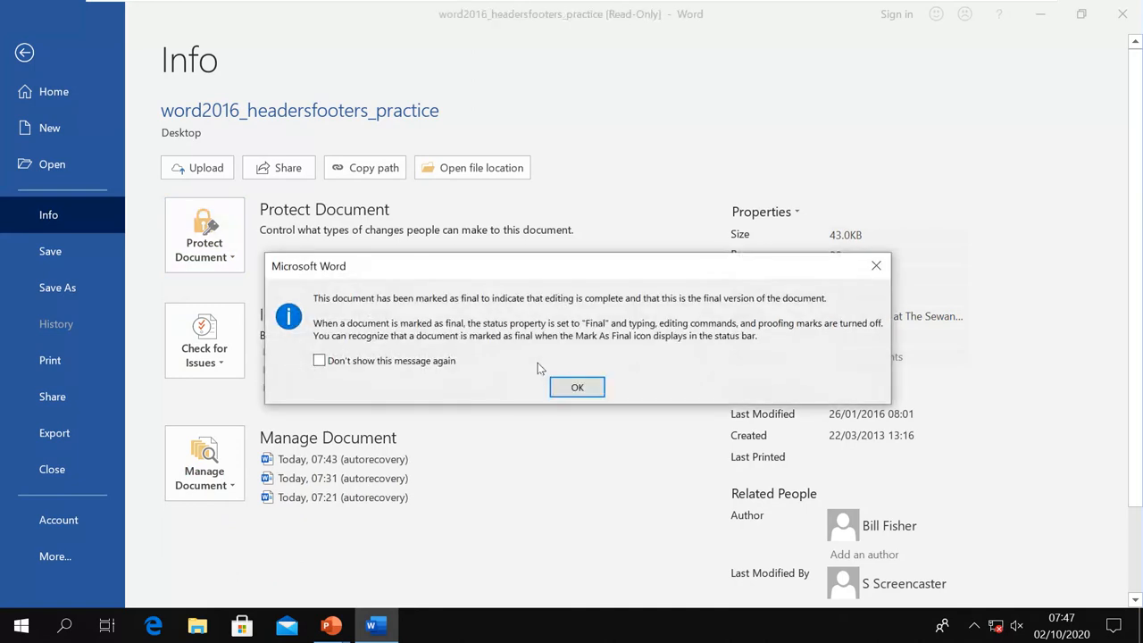
click(578, 387)
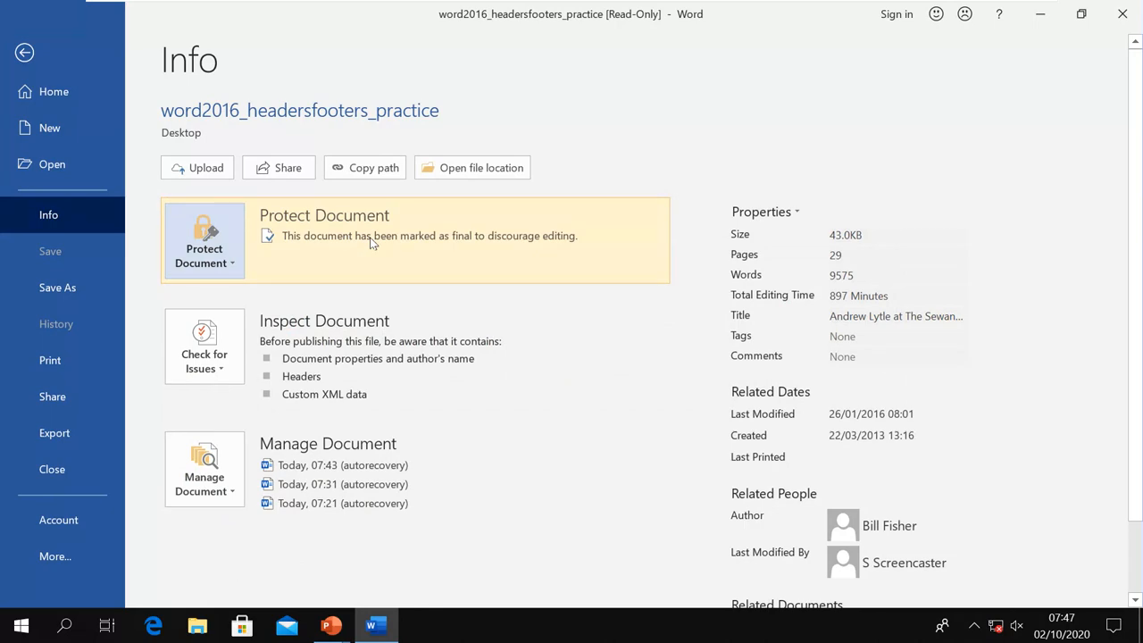
Confirm the Home and Insert commands are disabled, then choose Edit Anyway to make it editable
click(24, 54)
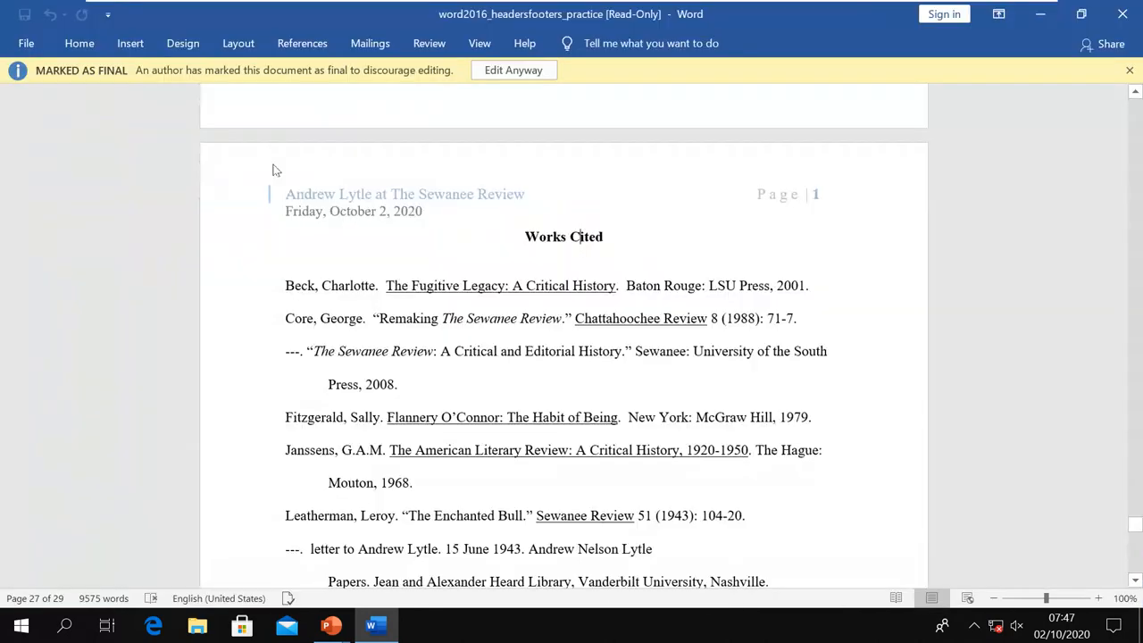
click(79, 45)
click(130, 45)
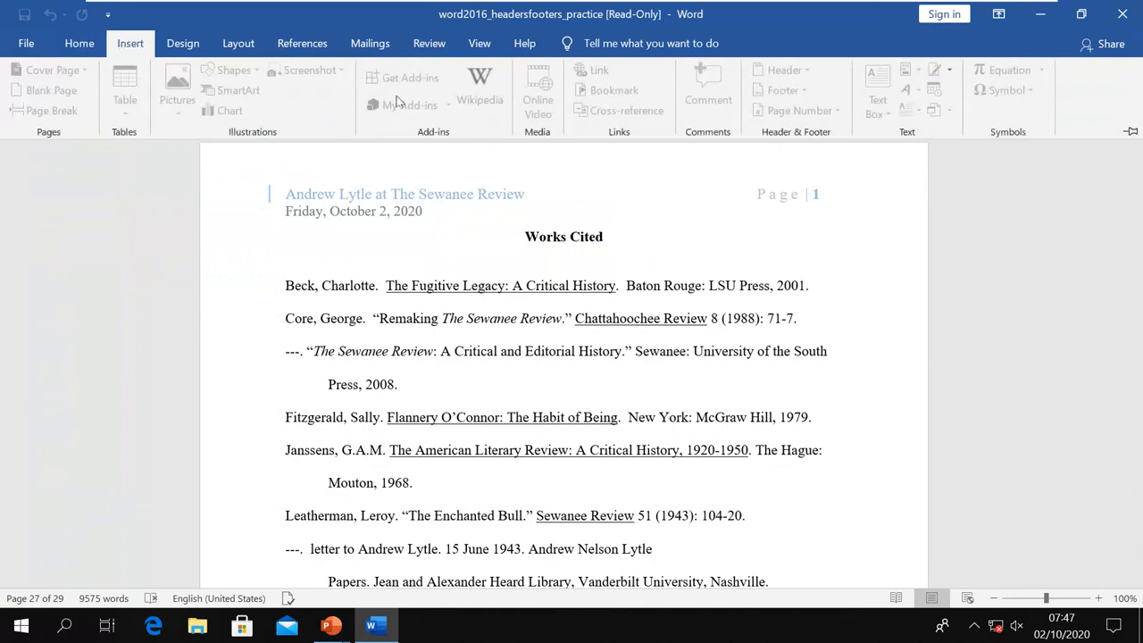
click(79, 43)
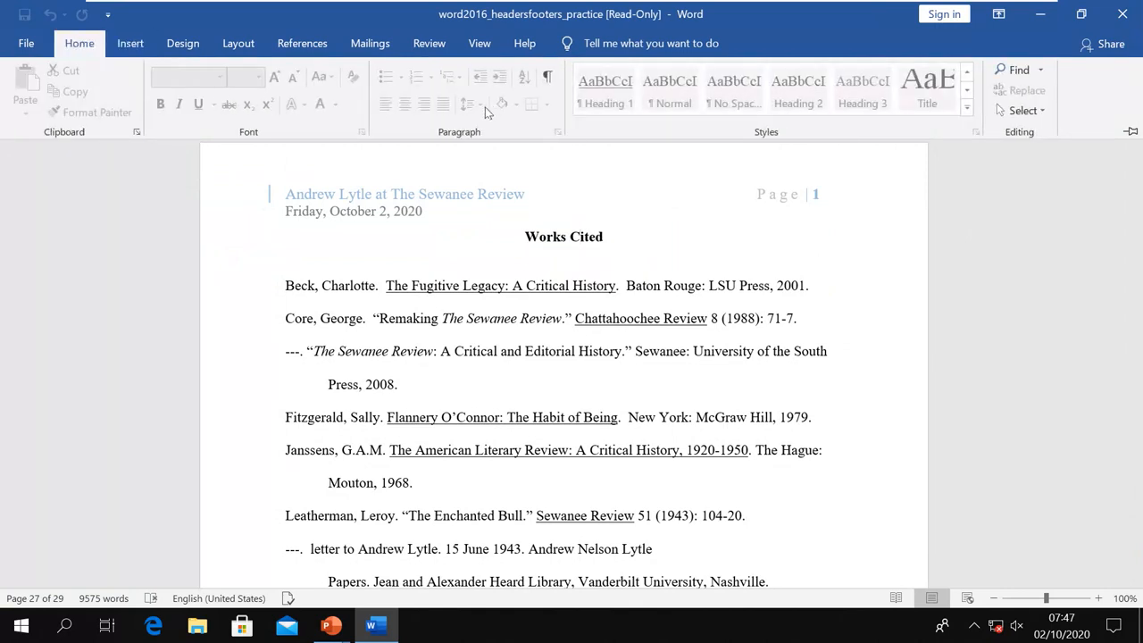
click(96, 43)
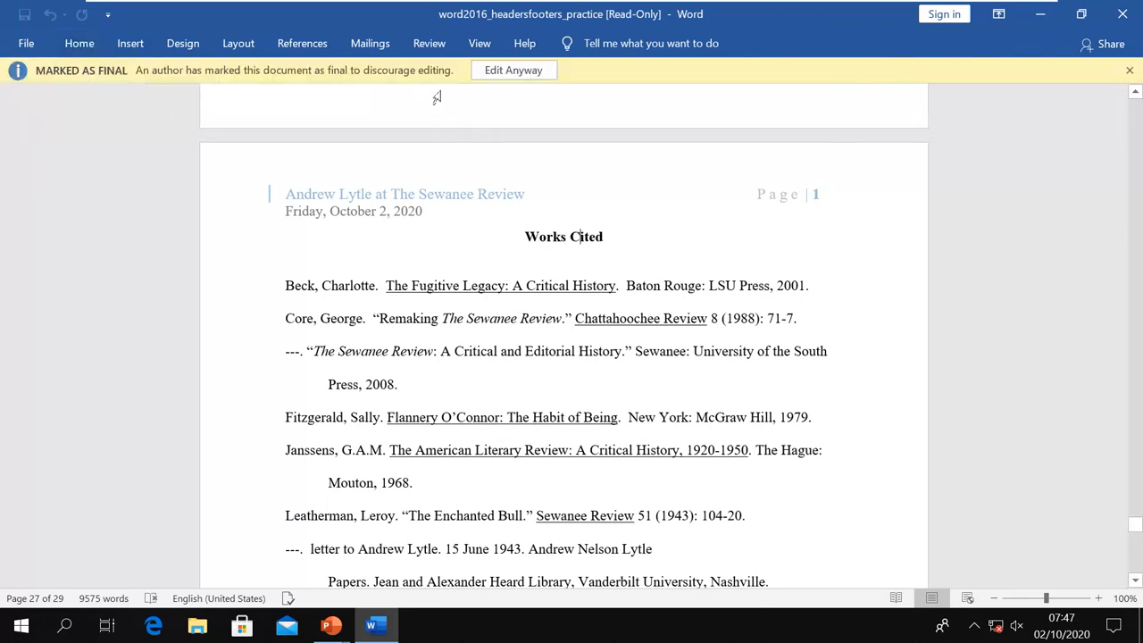
click(513, 73)
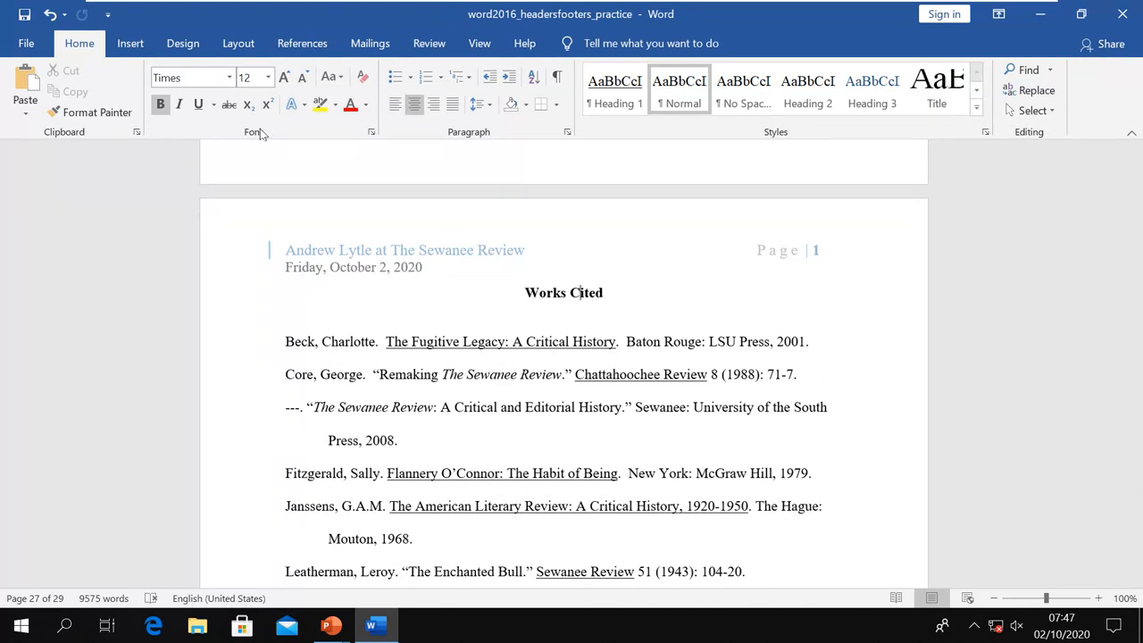
Encrypt word2016_headersfooters_practice with a password, entering and confirming it, then close the document
click(30, 49)
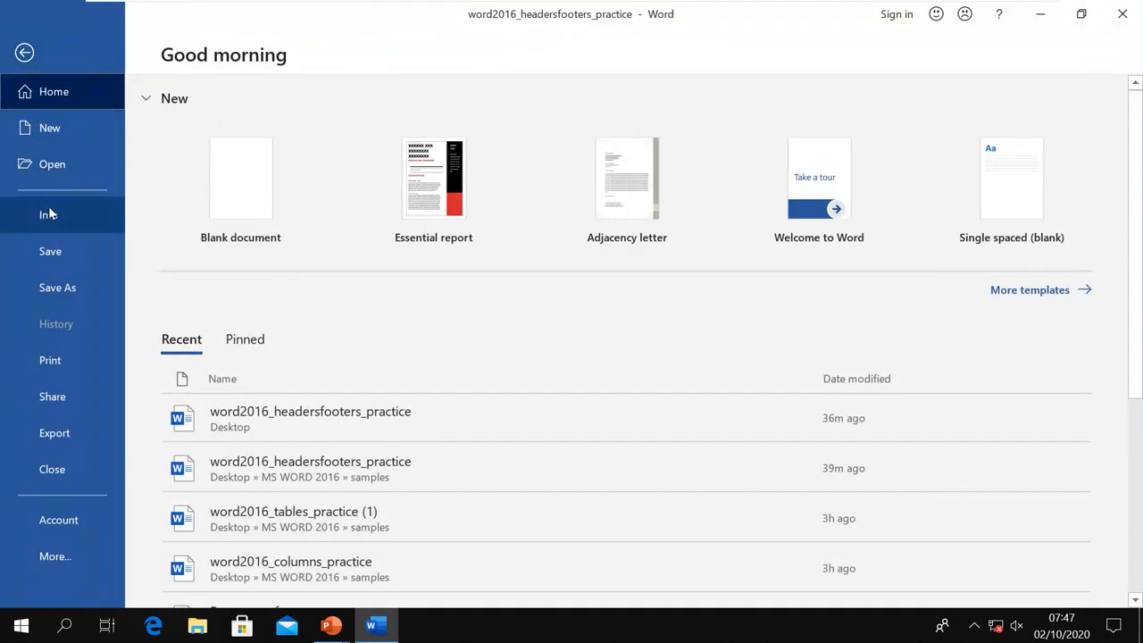
click(49, 215)
click(185, 256)
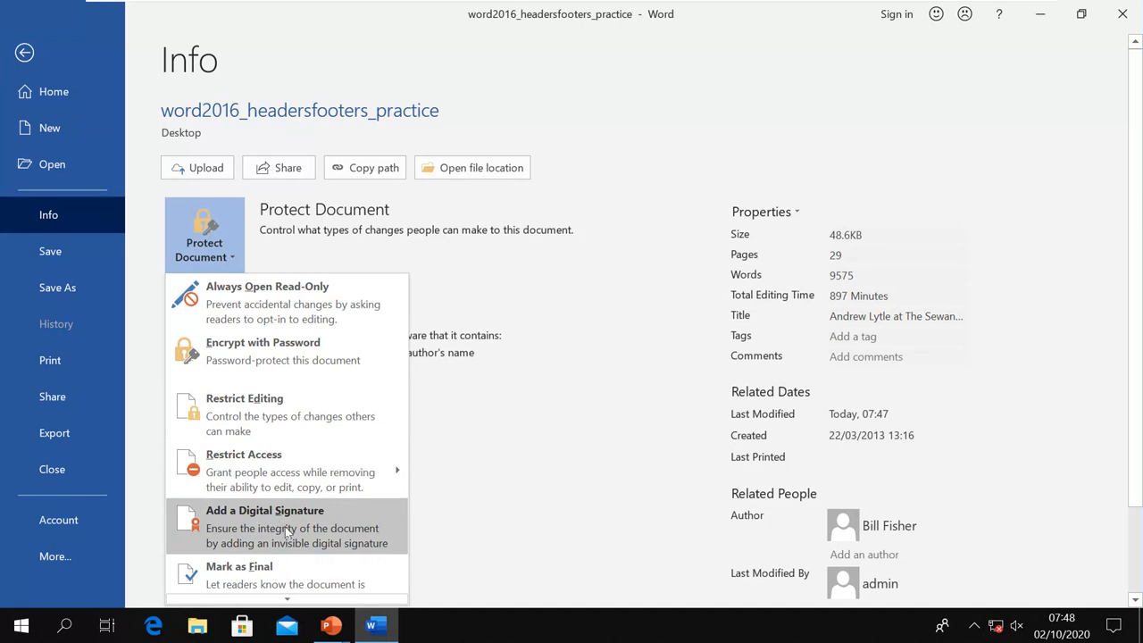
mouse_move(265, 485)
mouse_move(272, 440)
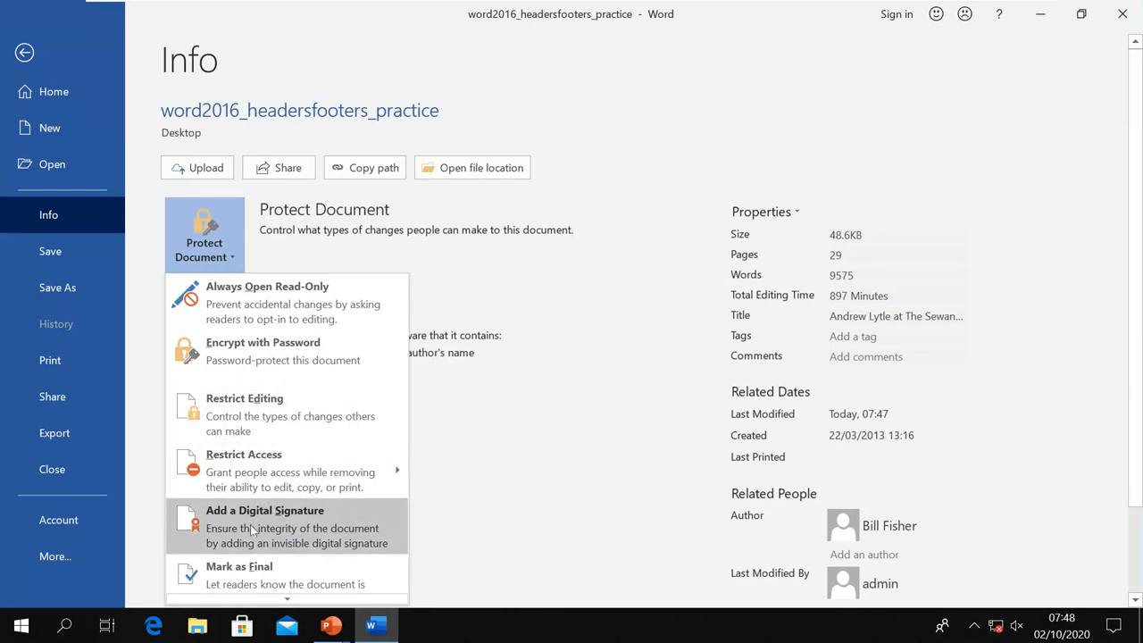
click(258, 359)
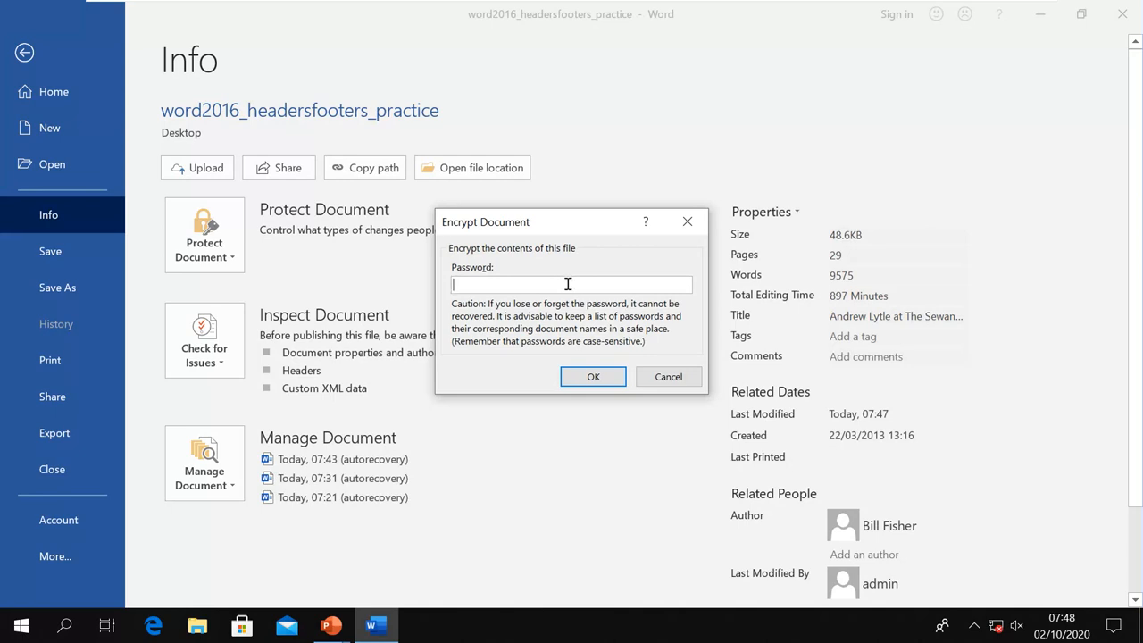
text(•••)
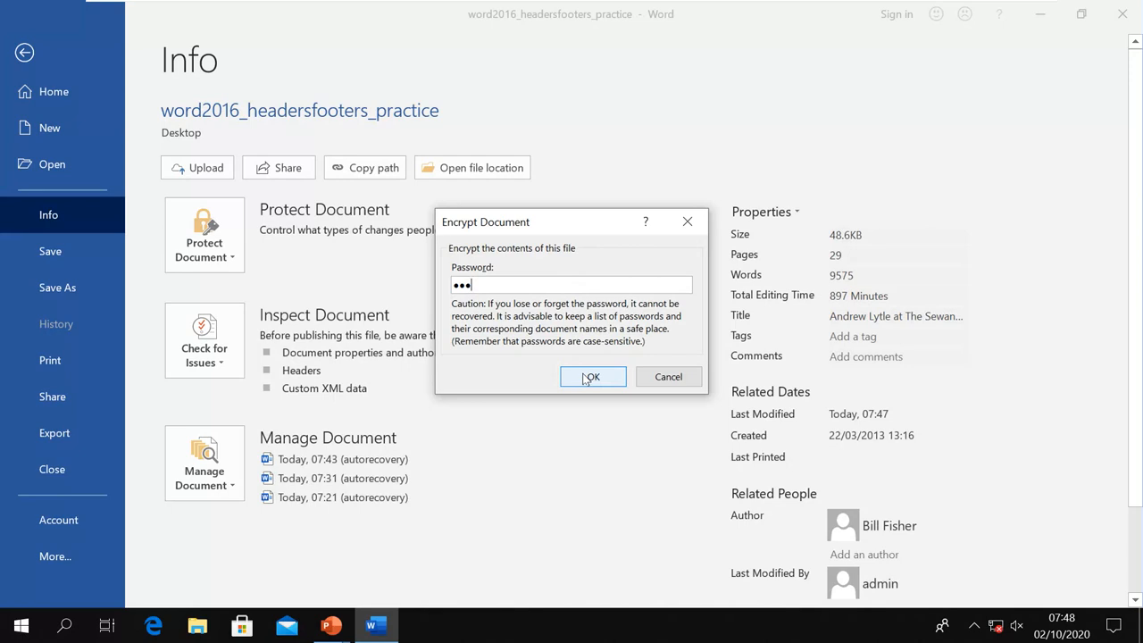
click(585, 377)
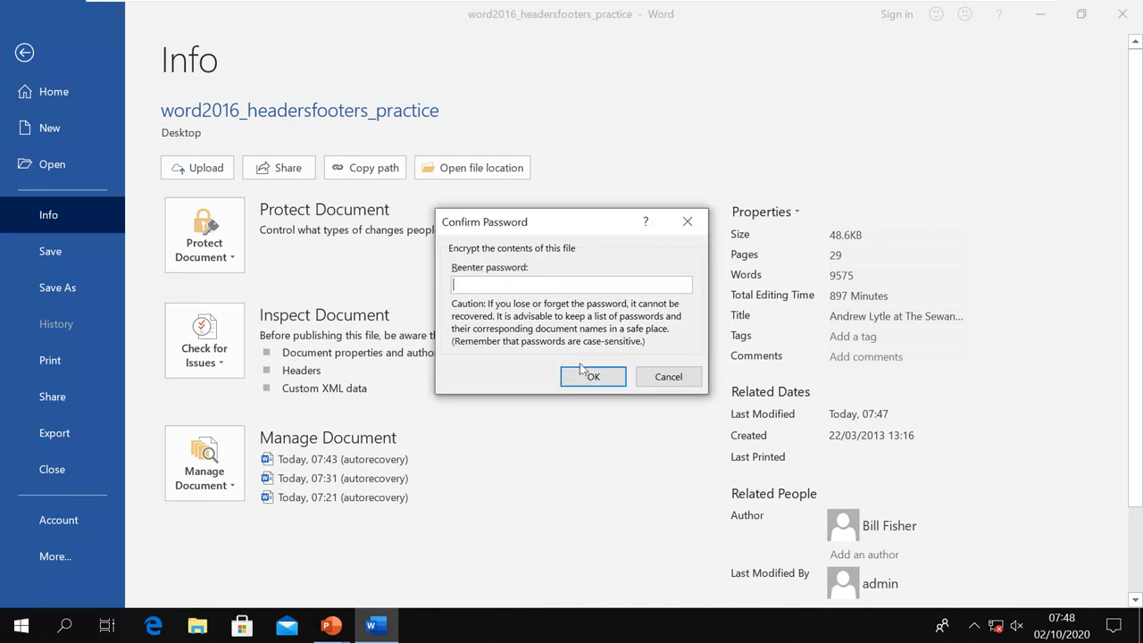
text(•)
click(572, 381)
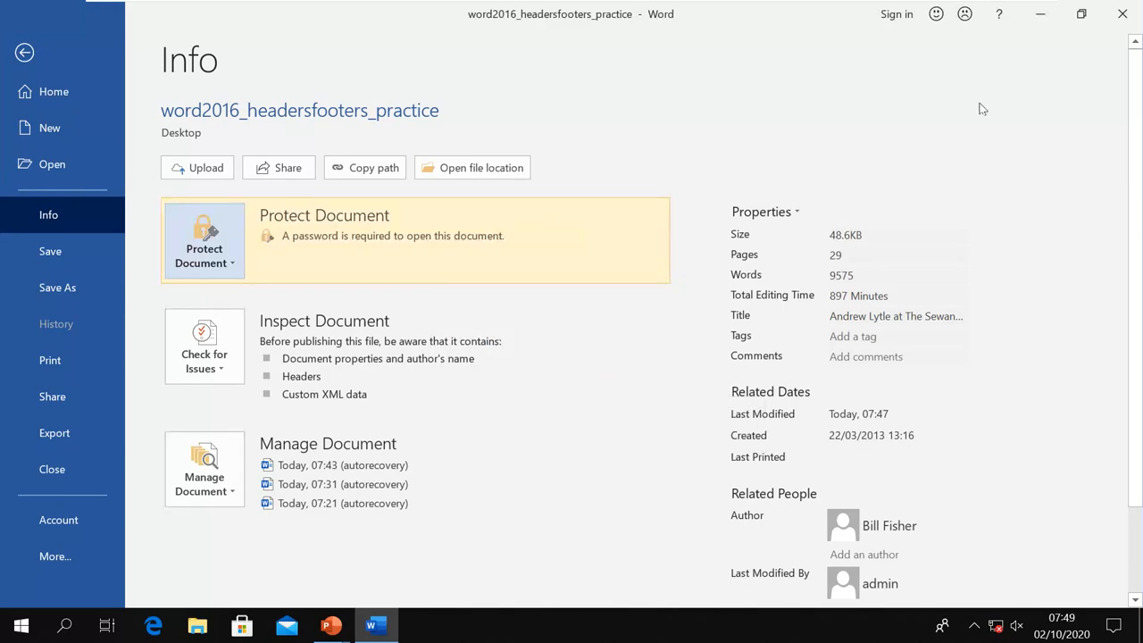
click(1114, 18)
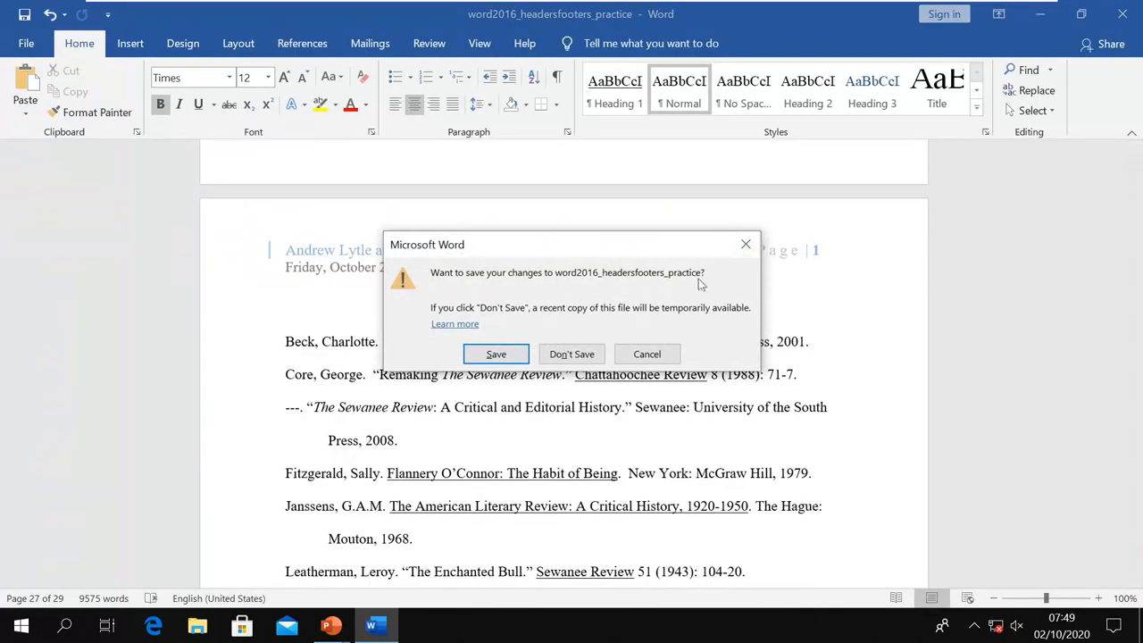
Save the changes on closing and browse to the Desktop folder in File Explorer
click(497, 354)
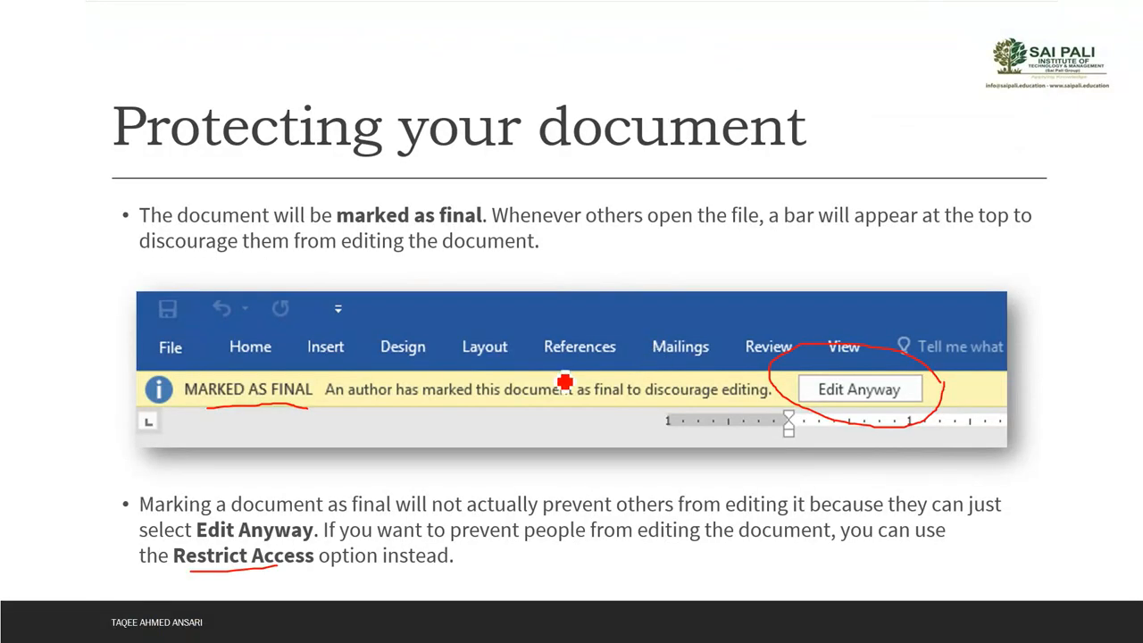
key(super)
key(super)
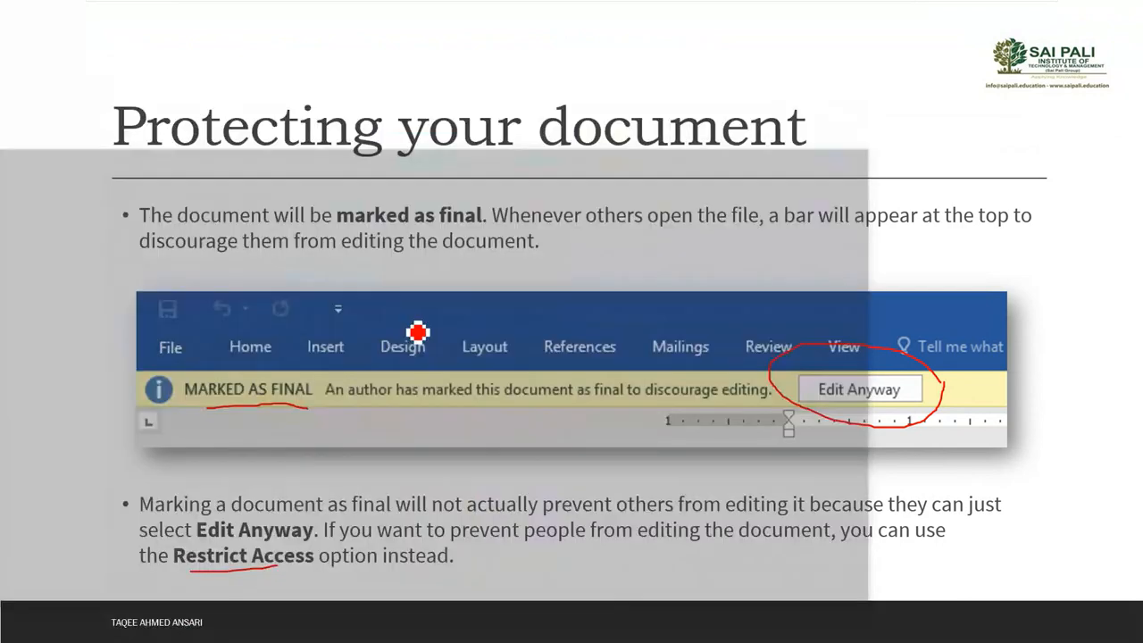
key(super+e)
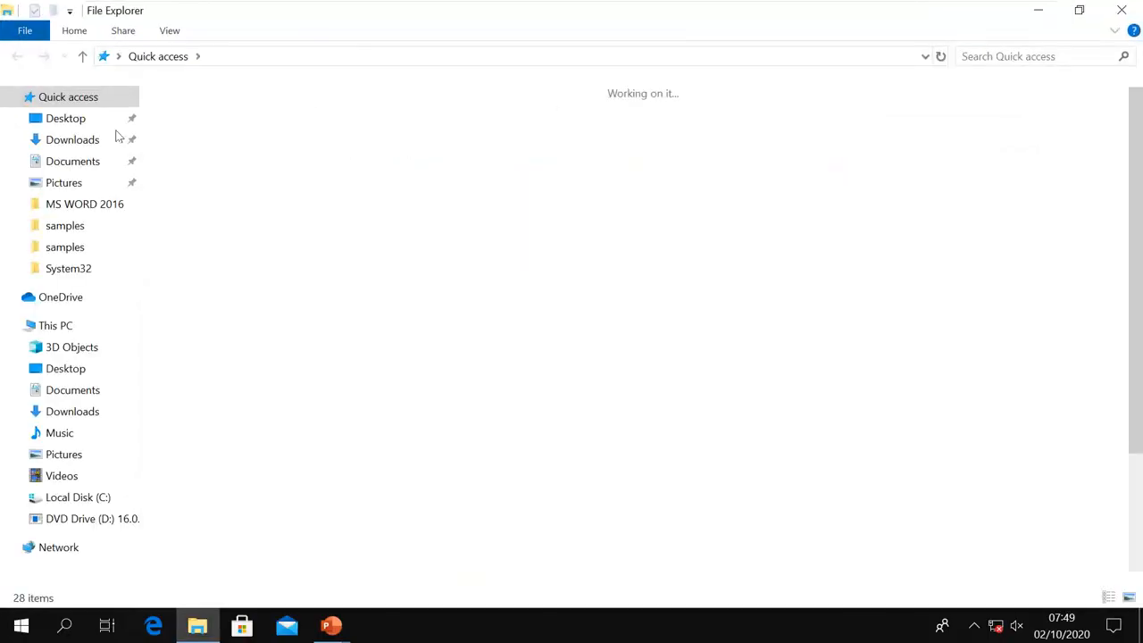
click(67, 118)
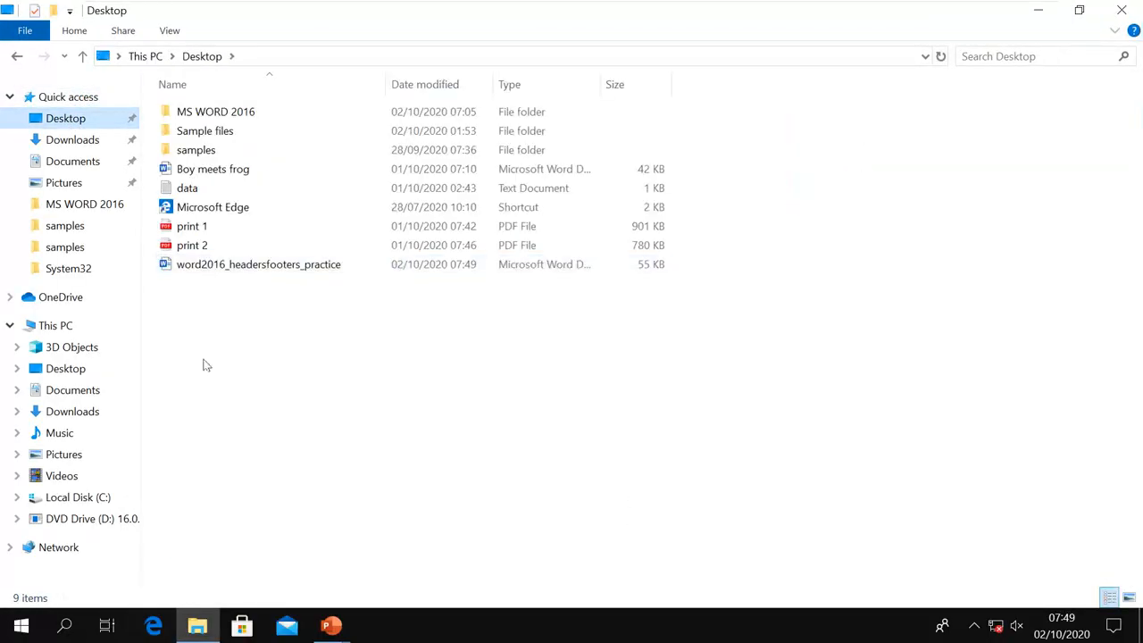
Try opening word2016_headersfooters_practice with a wrong password, then close the empty Word window
double_click(277, 268)
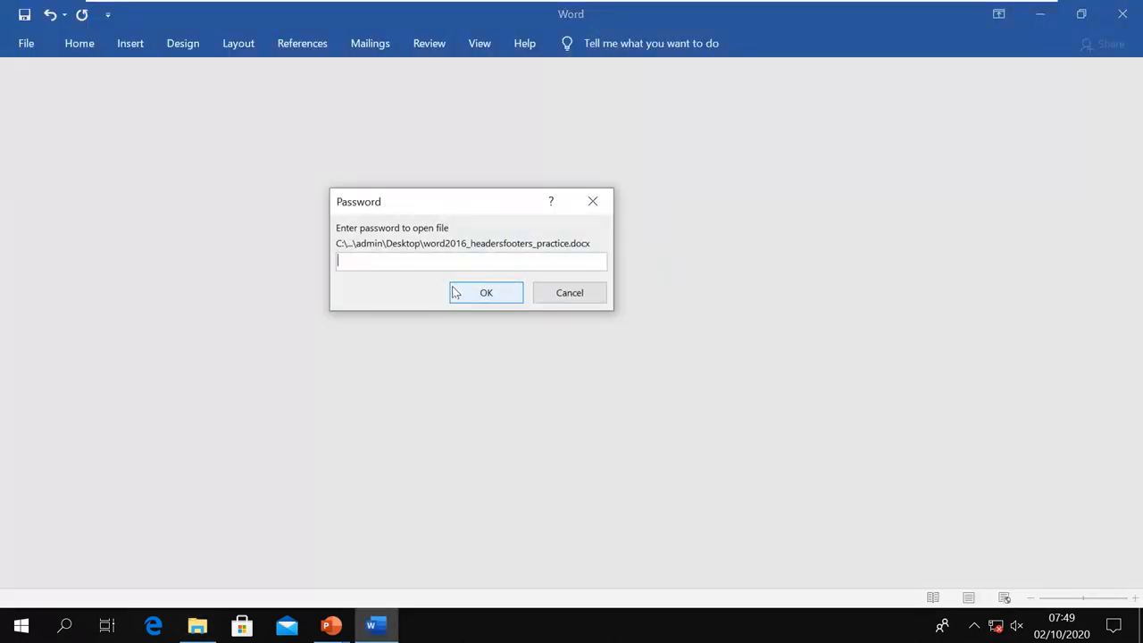
text(p)
click(471, 297)
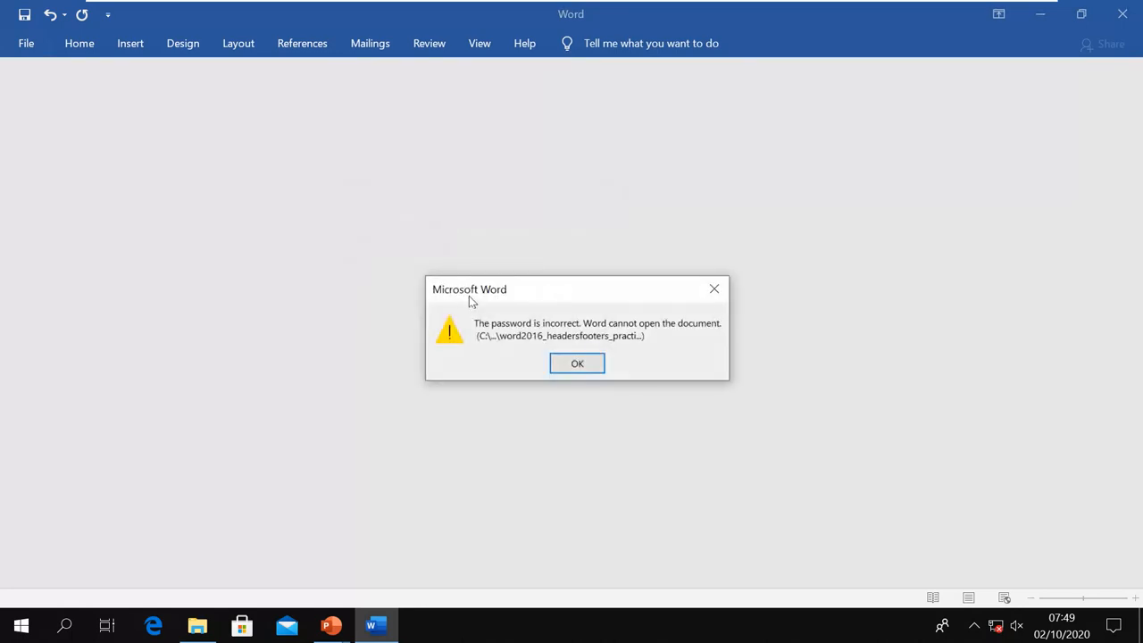
click(574, 365)
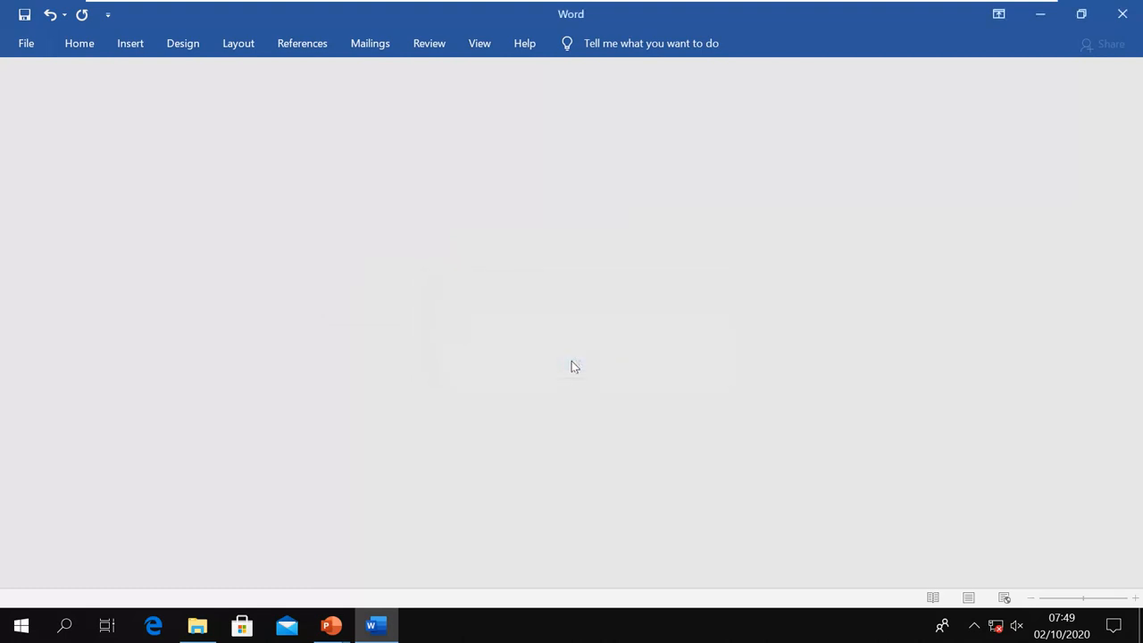
click(1122, 13)
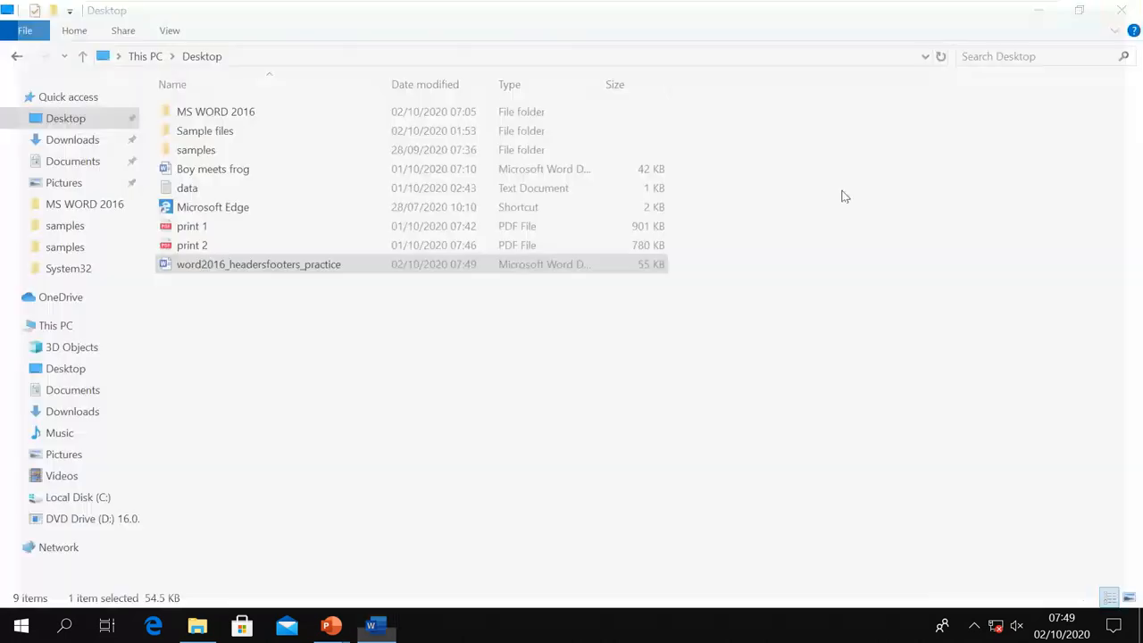
Reopen the file with the correct password, then switch back to the slide show
double_click(234, 266)
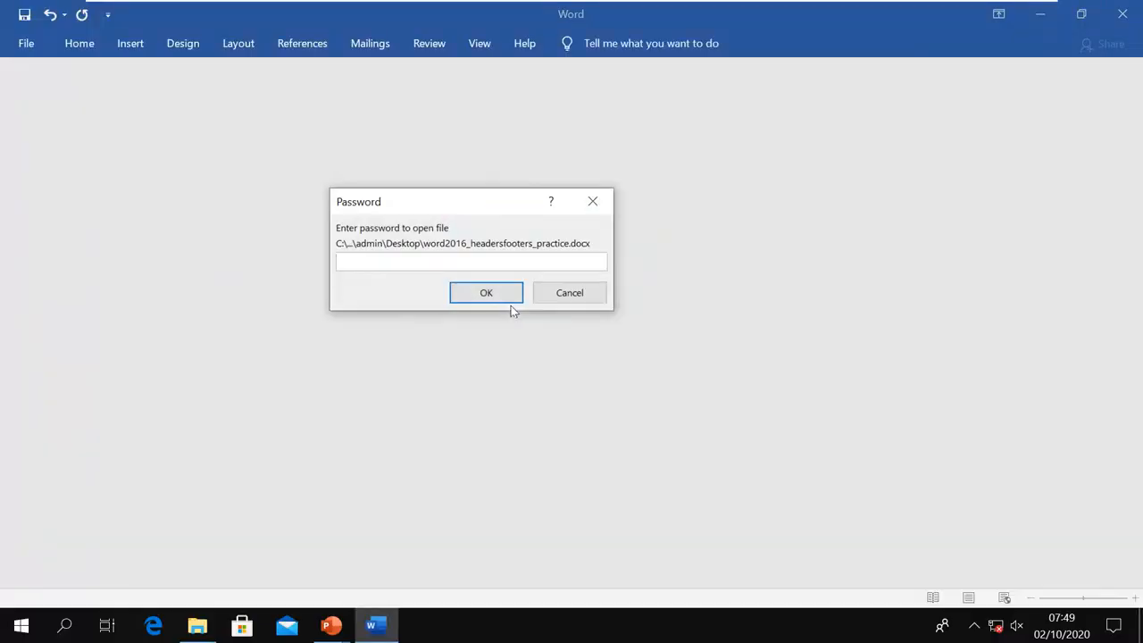
text(p)
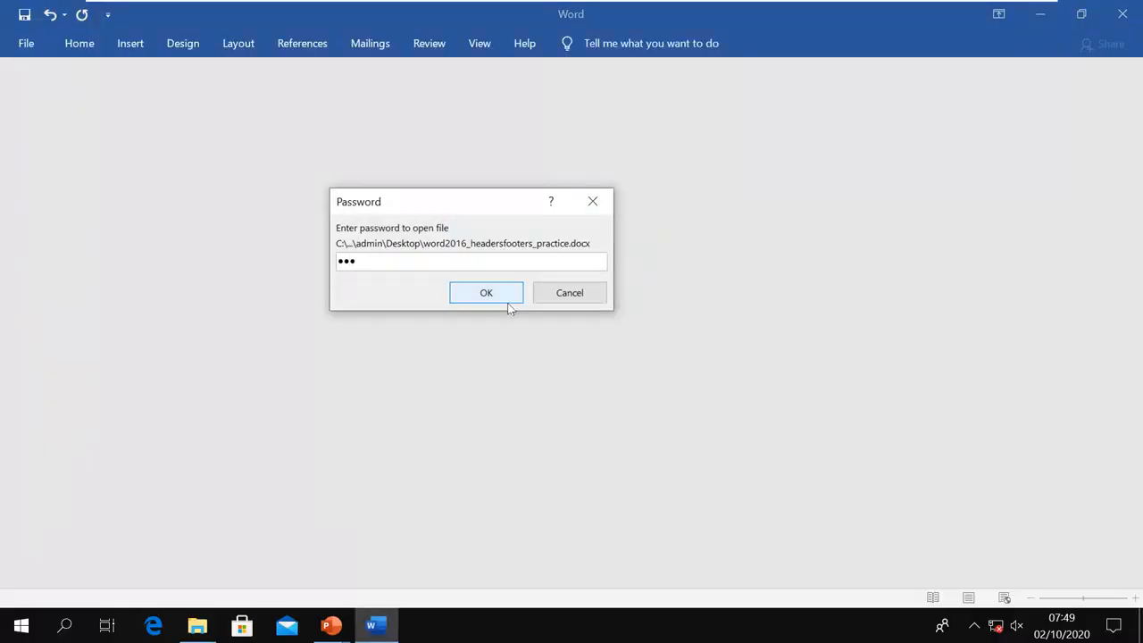
click(489, 300)
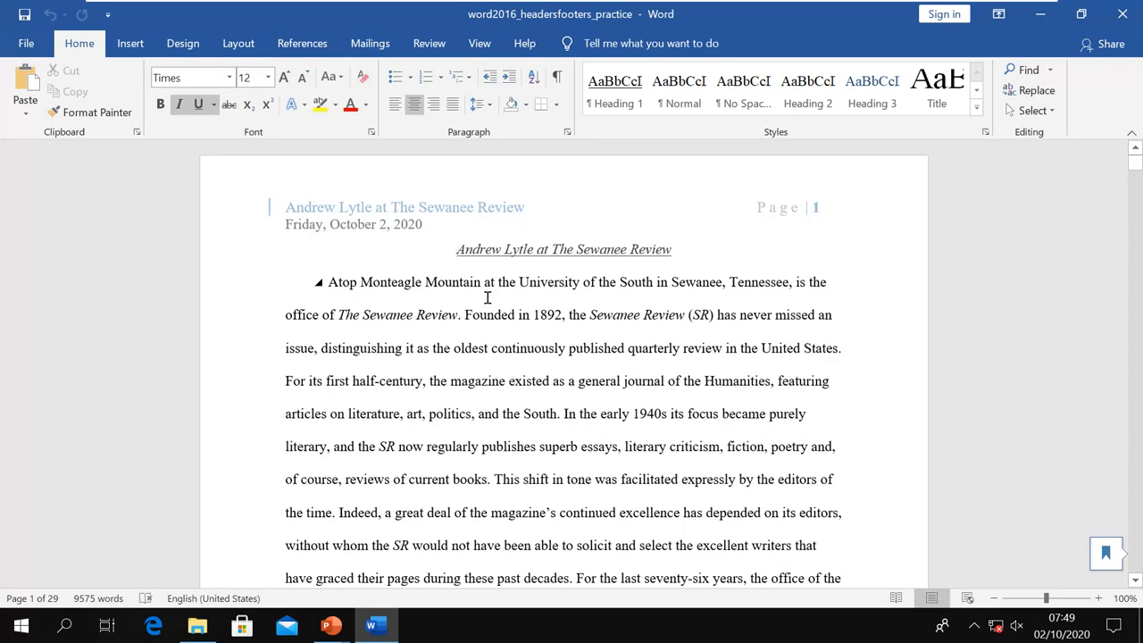
key(alt+Tab)
key(alt+Tab)
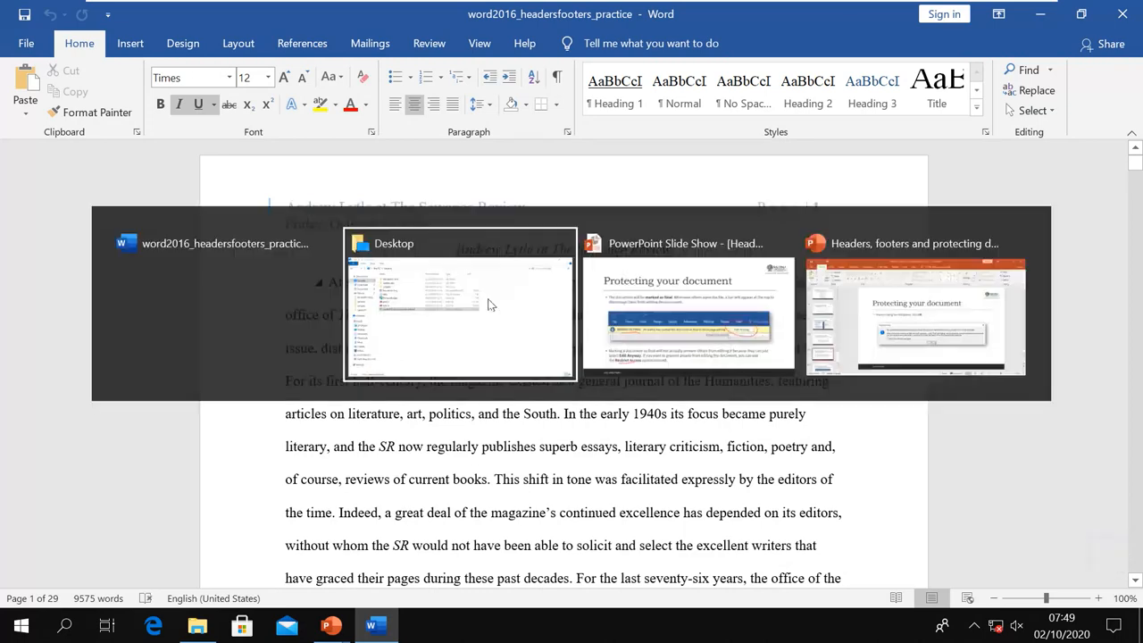